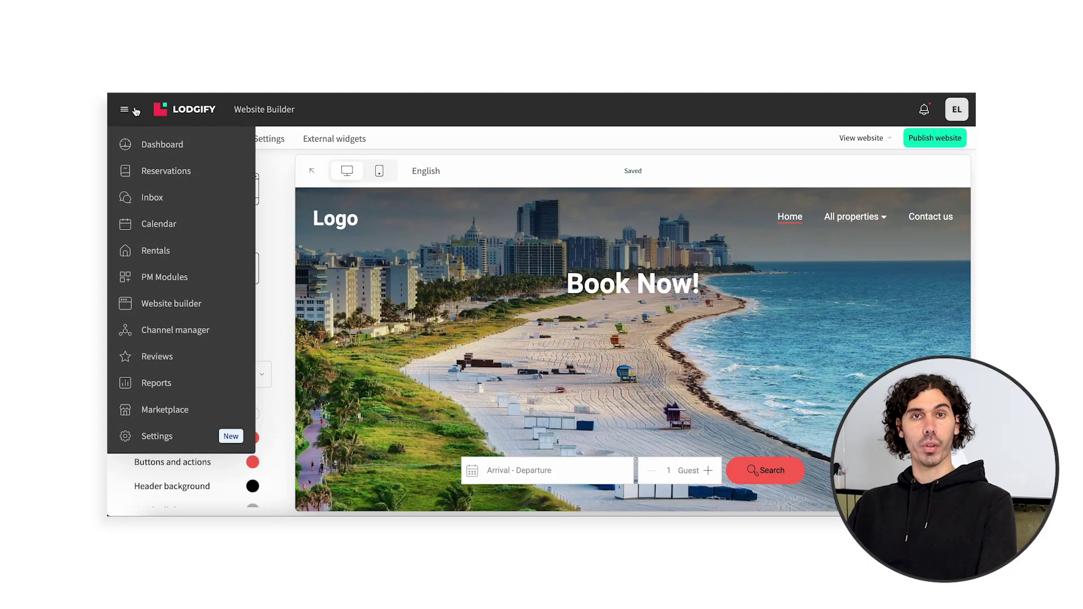
Step: Close the navigation menu to reveal the style settings, then scroll through the Livingstone page preview
left_click(167, 303)
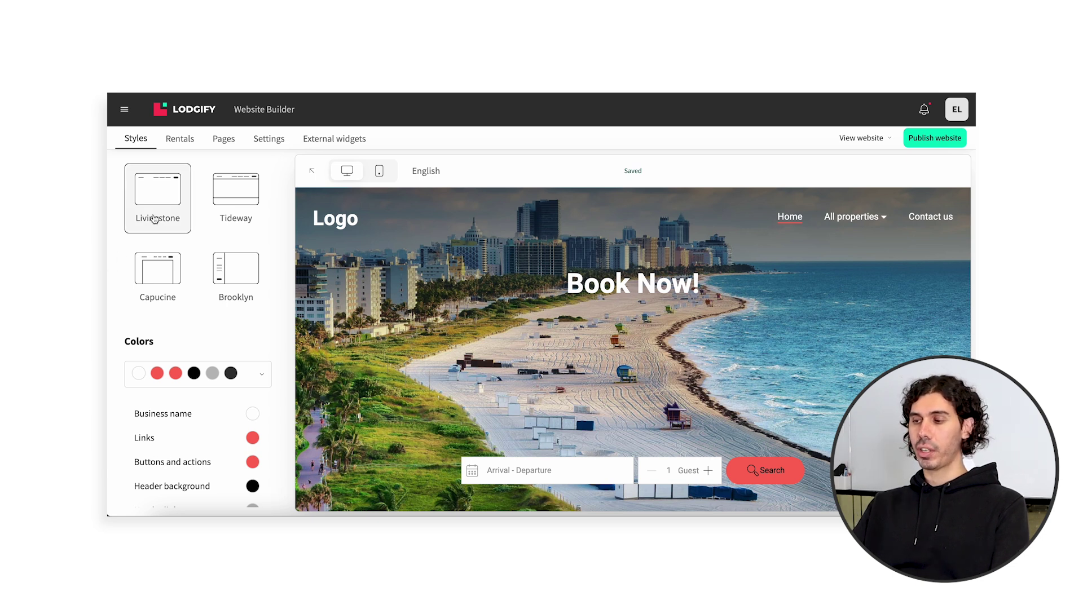
scroll(558, 350, "down", 5)
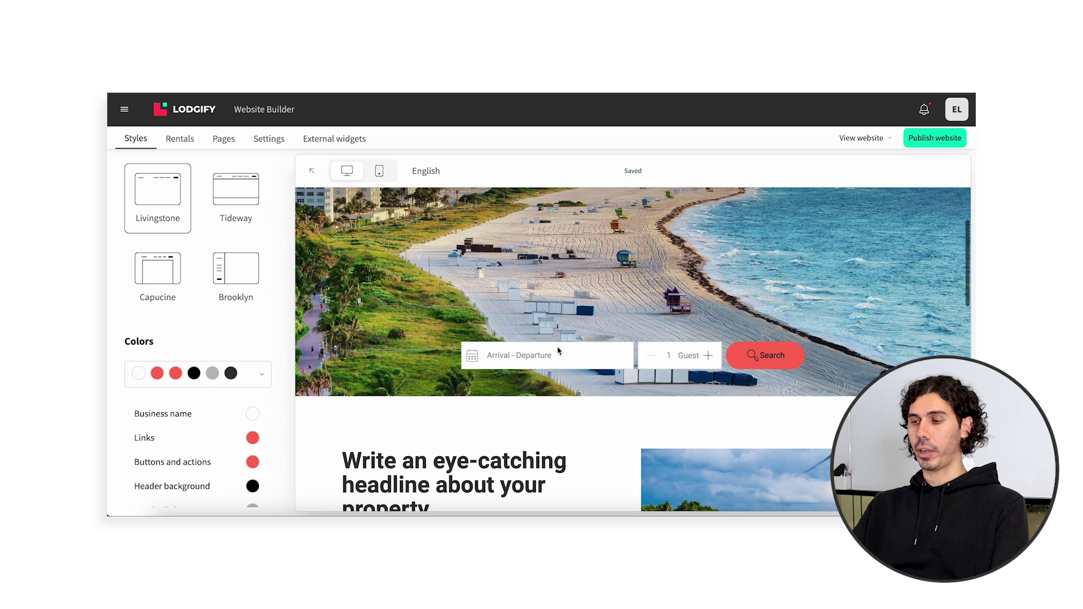
scroll(558, 347, "up", 5)
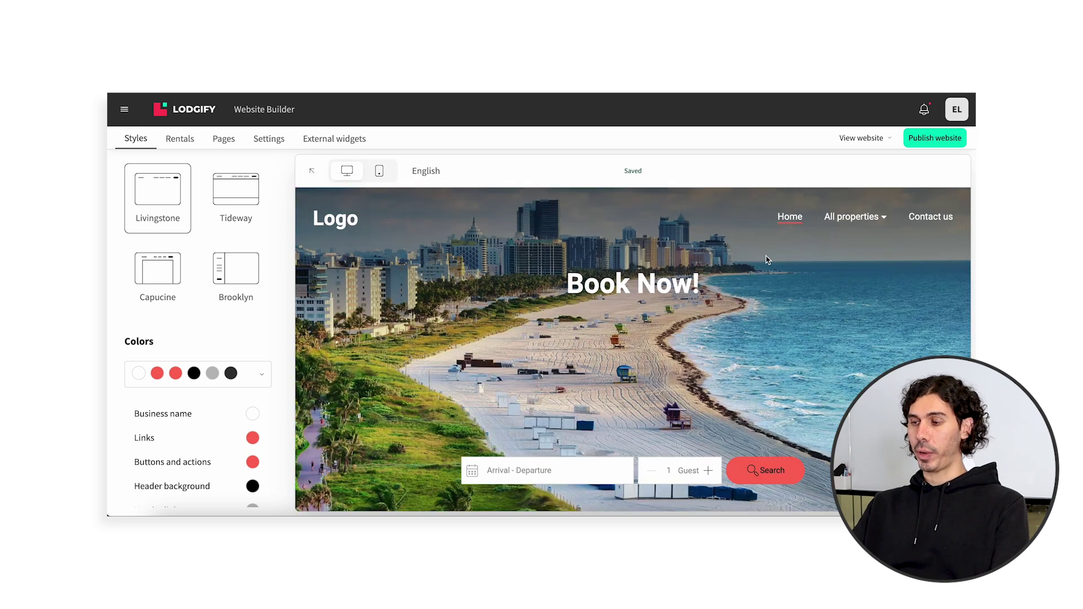
scroll(548, 248, "down", 5)
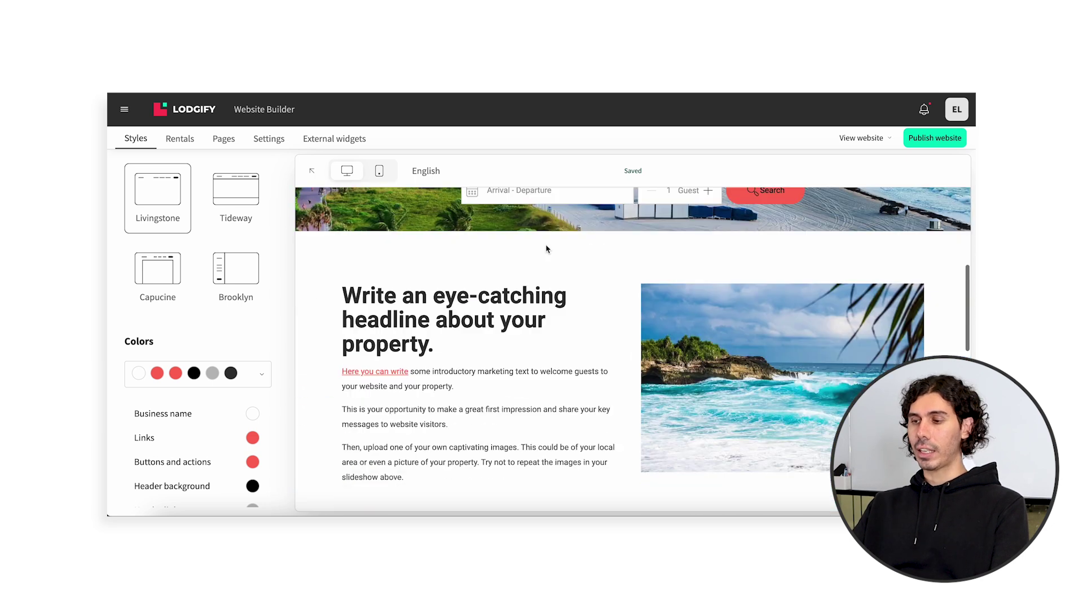
scroll(547, 248, "up", 5)
scroll(246, 210, "down", 1)
Step: Apply the Tideway layout and scroll through its preview
left_click(244, 209)
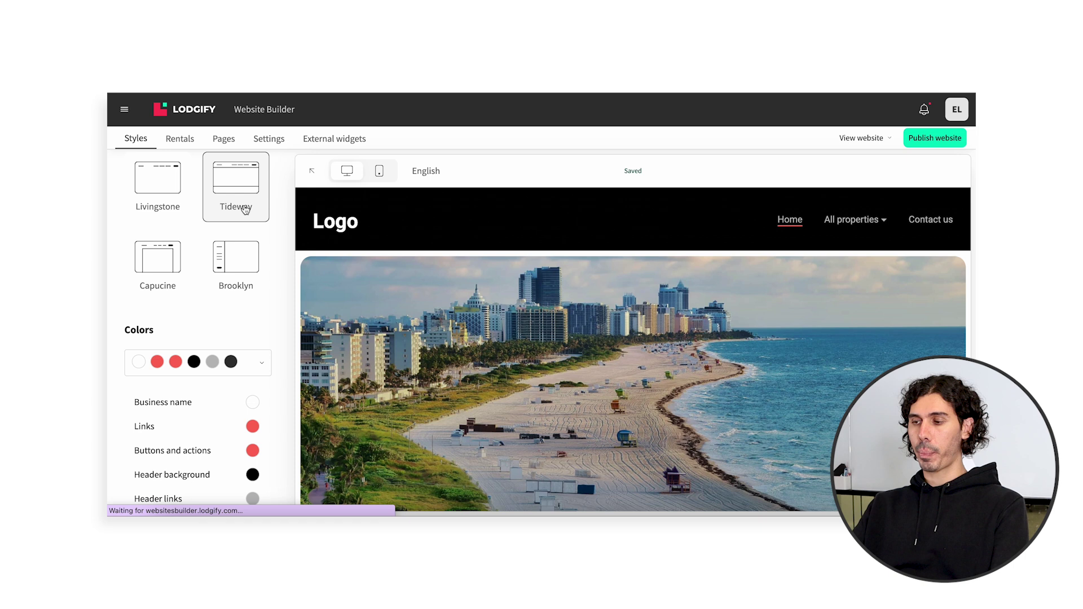
scroll(496, 297, "down", 3)
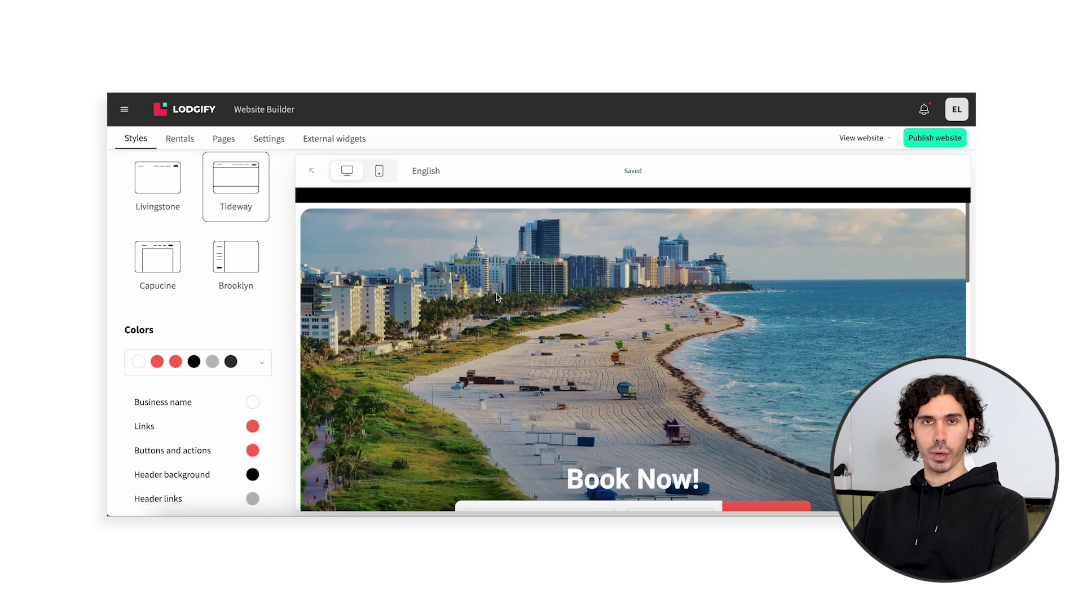
scroll(496, 297, "down", 1)
Step: Switch the site to the Capucine layout and scroll through the result
left_click(169, 254)
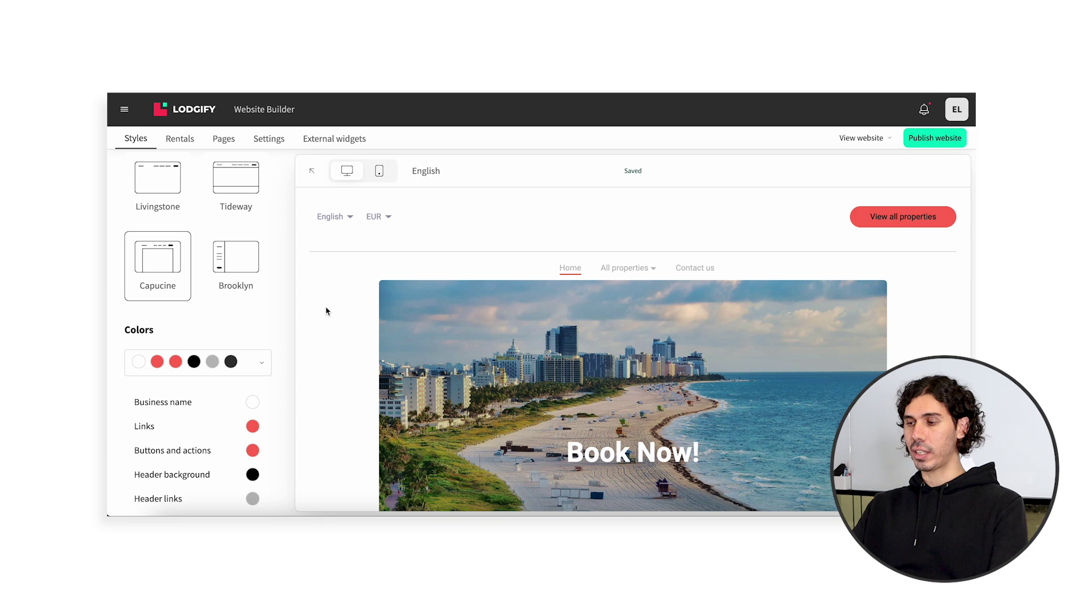
scroll(326, 311, "down", 1)
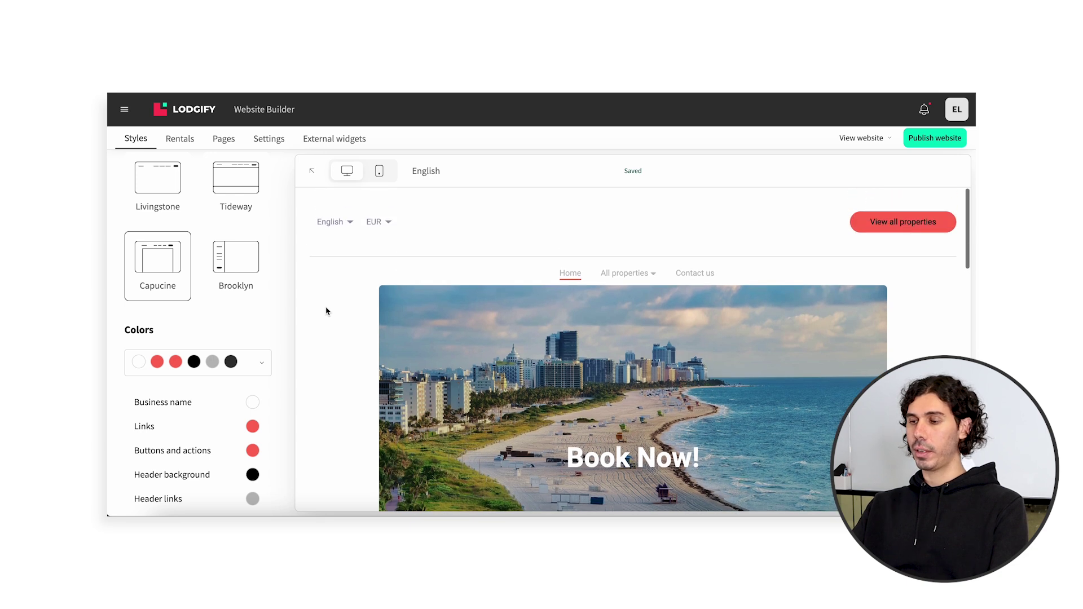
scroll(327, 311, "down", 2)
scroll(326, 311, "down", 3)
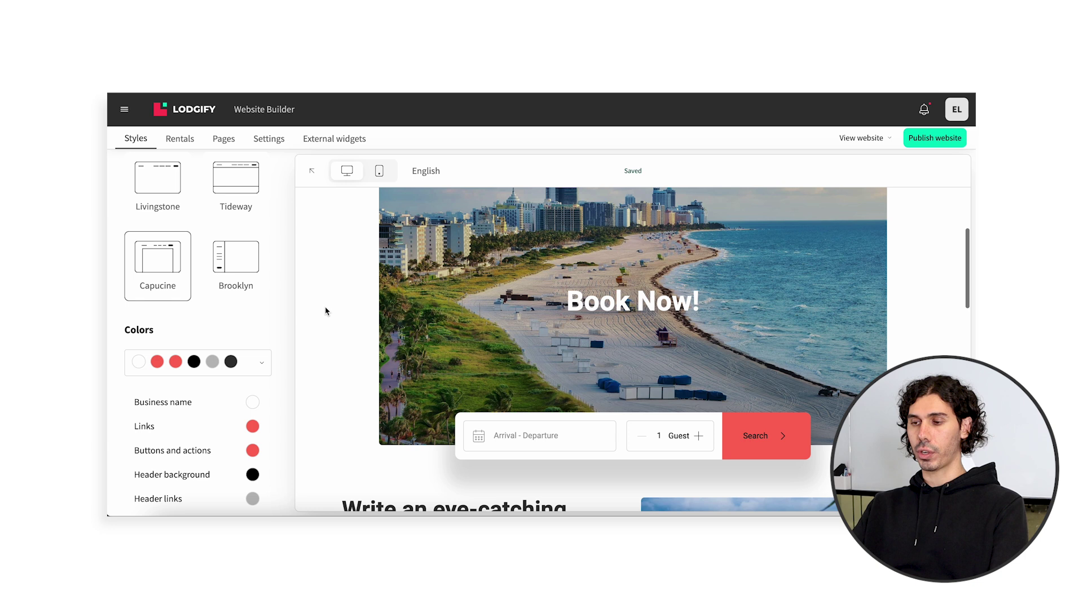
Step: Apply the Brooklyn layout, then open and close its side navigation drawer to check it
left_click(257, 280)
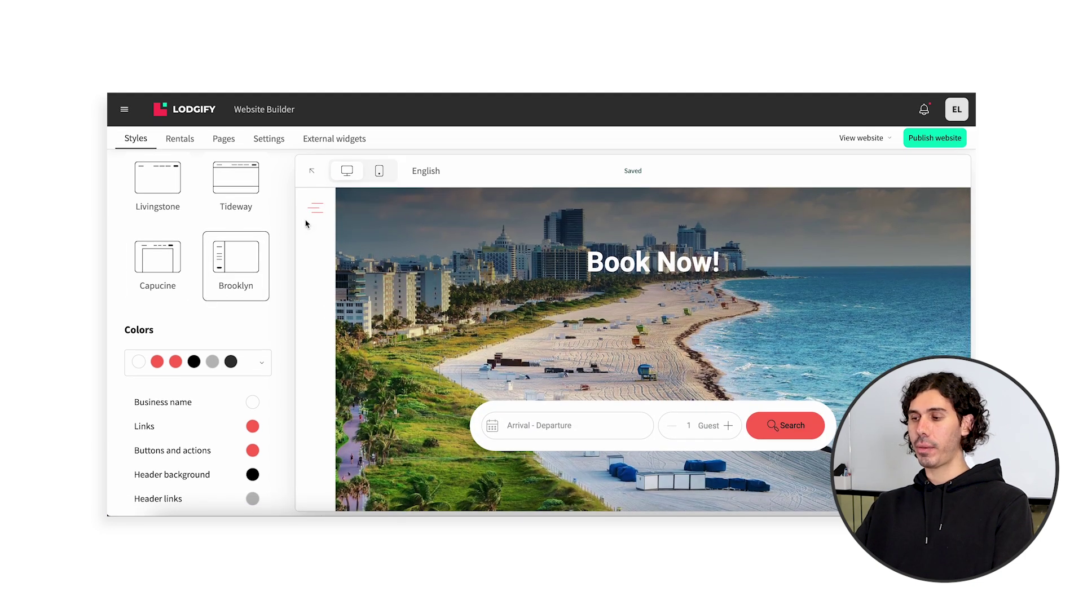
left_click(315, 210)
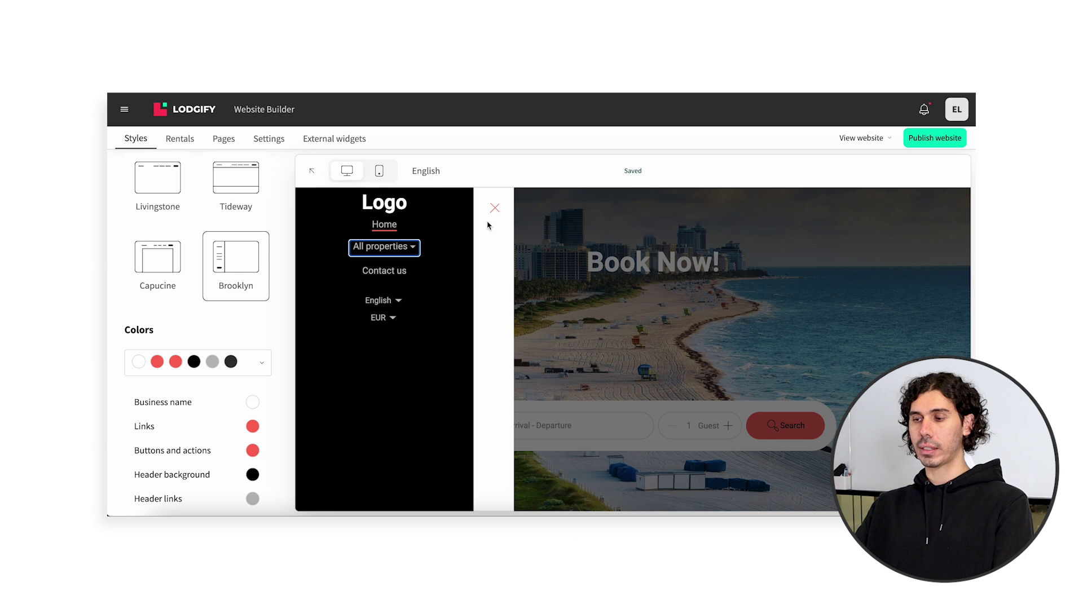
left_click(495, 211)
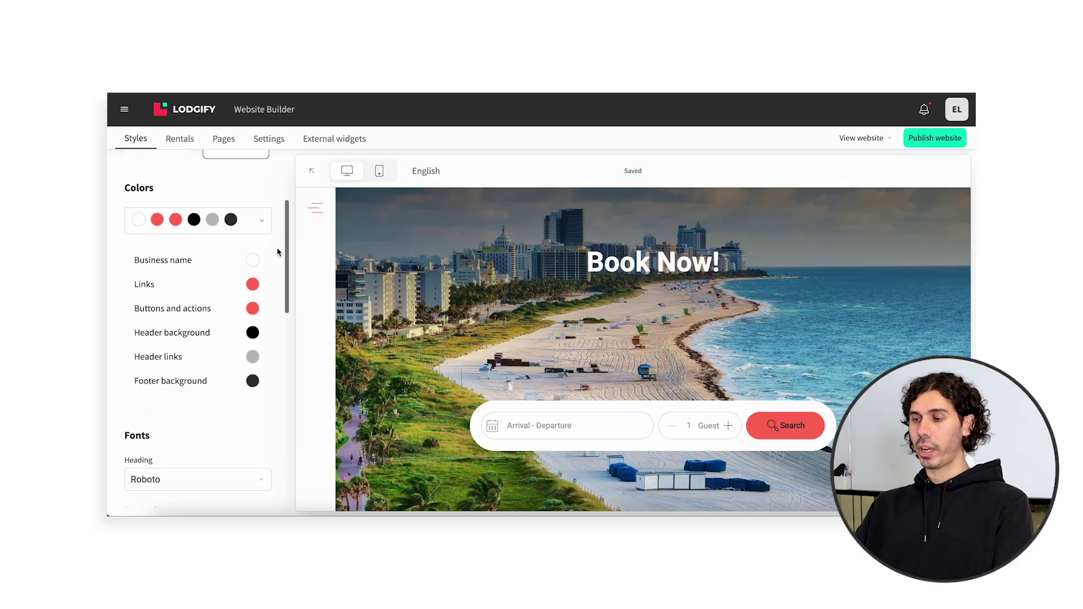
Step: Look over the recommended palettes and the business name and links colours without changing them
left_click(254, 226)
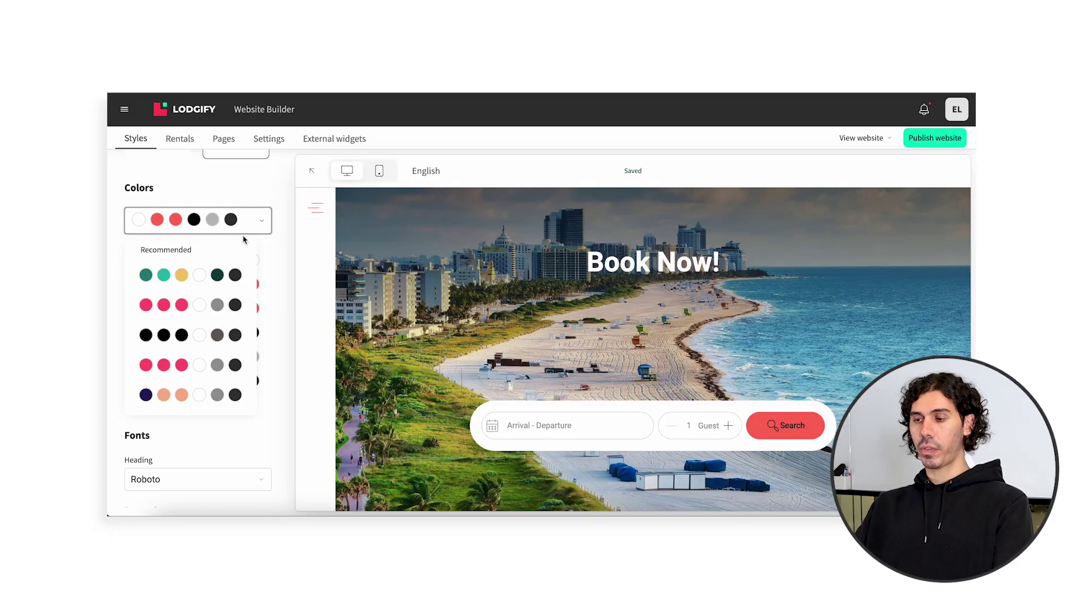
left_click(276, 311)
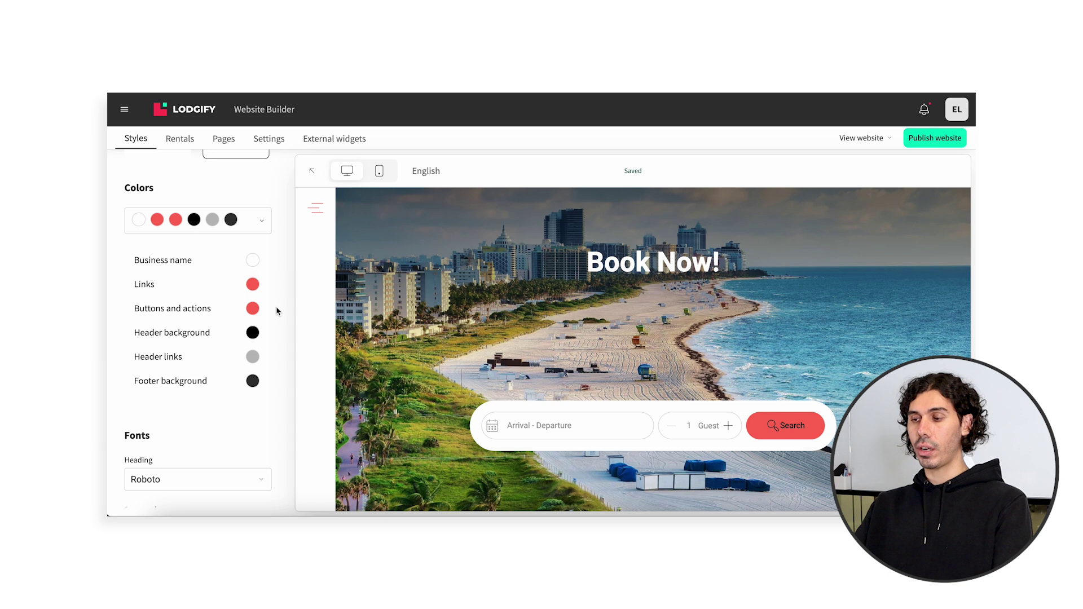
left_click(252, 262)
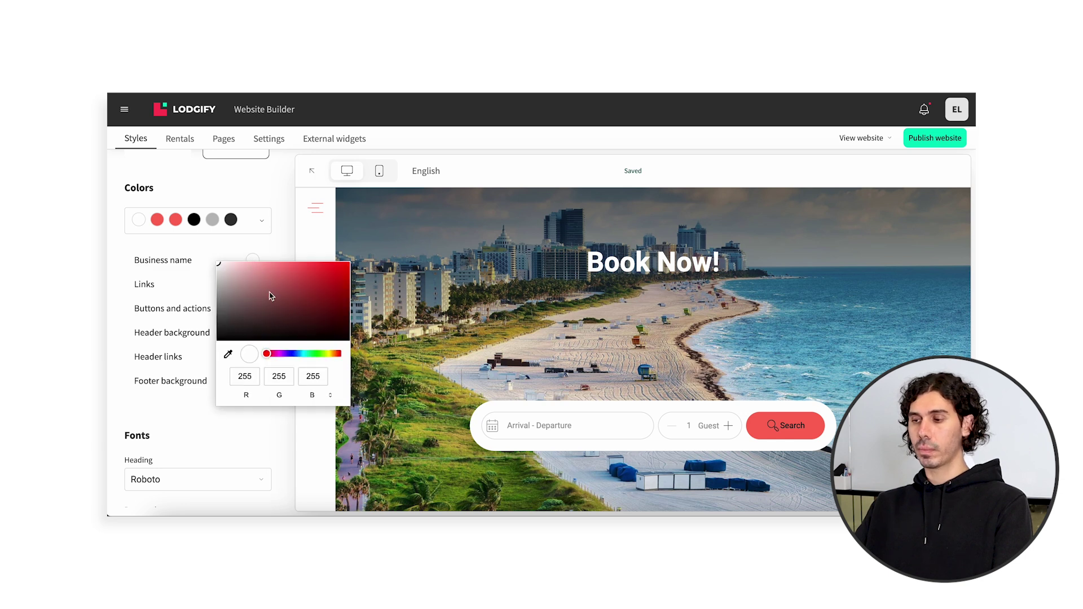
left_click(278, 258)
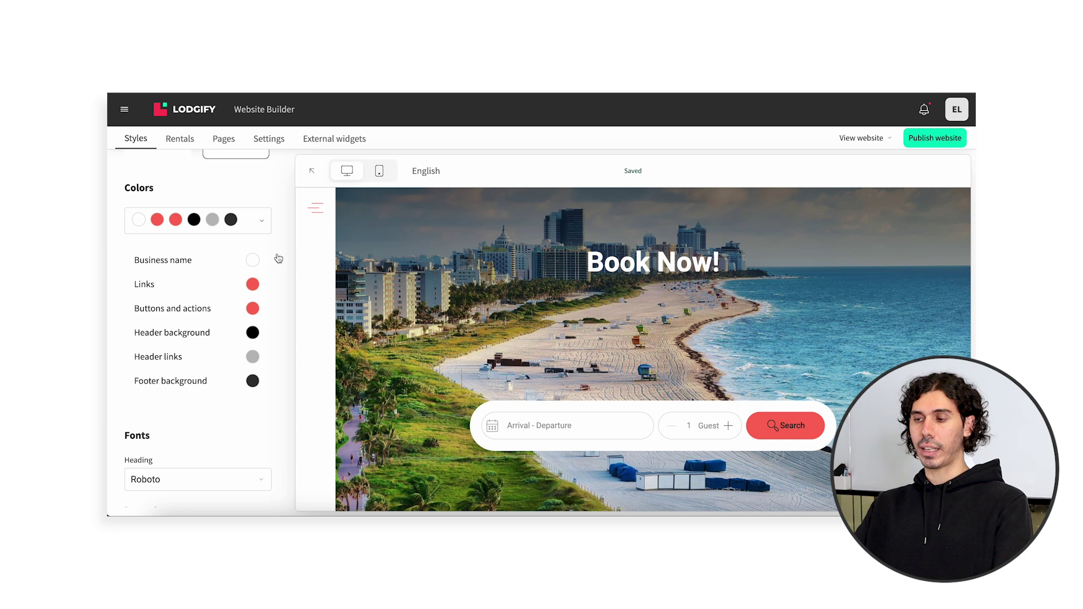
left_click(253, 284)
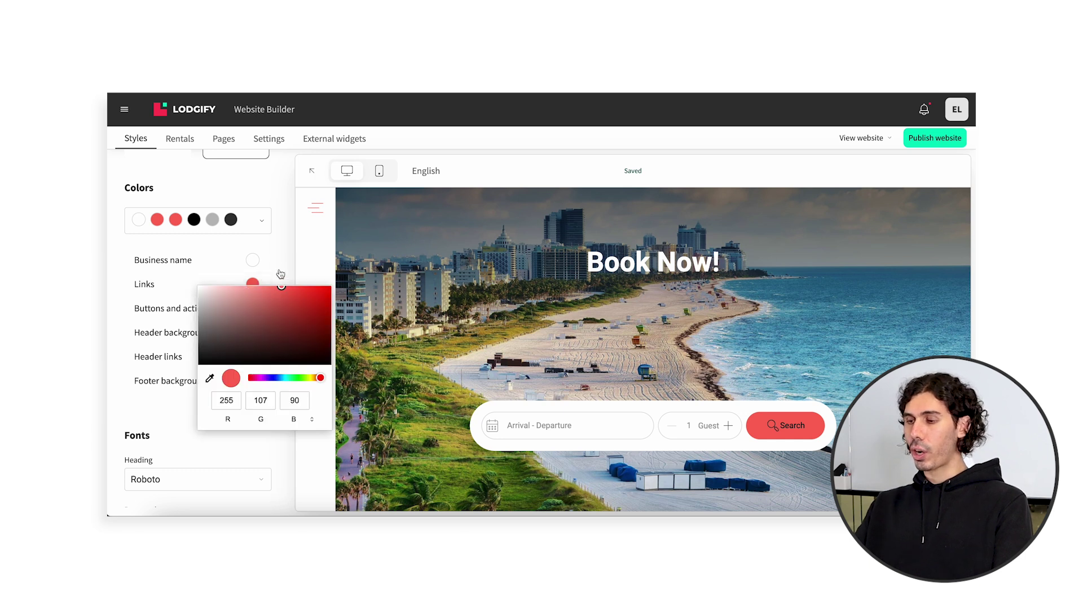
left_click(280, 273)
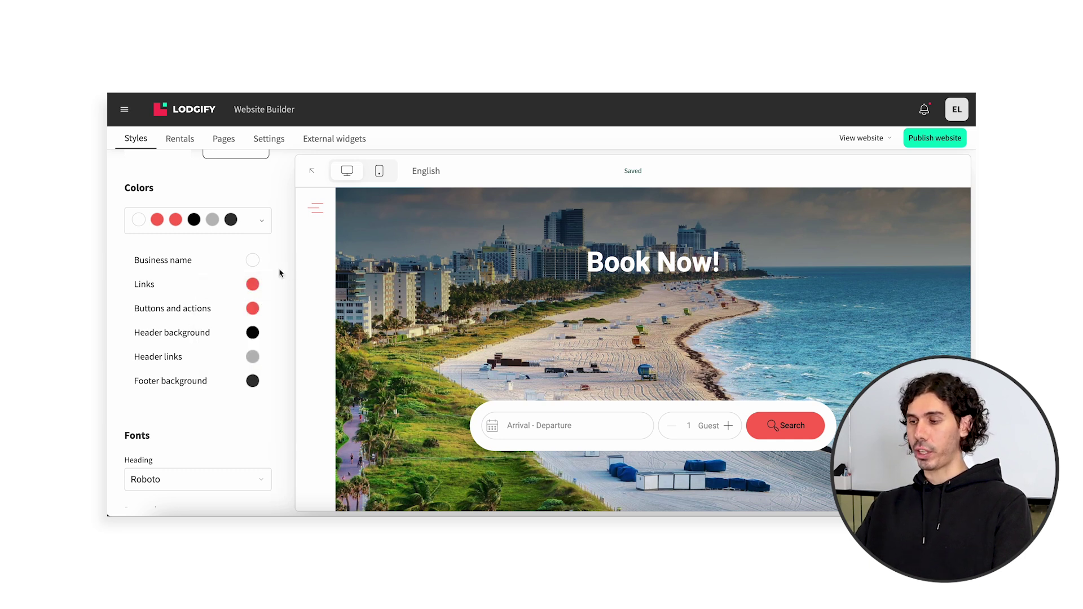
Step: Set the Buttons and actions colour to dark red, RGB 115, 46, 38
left_click(253, 309)
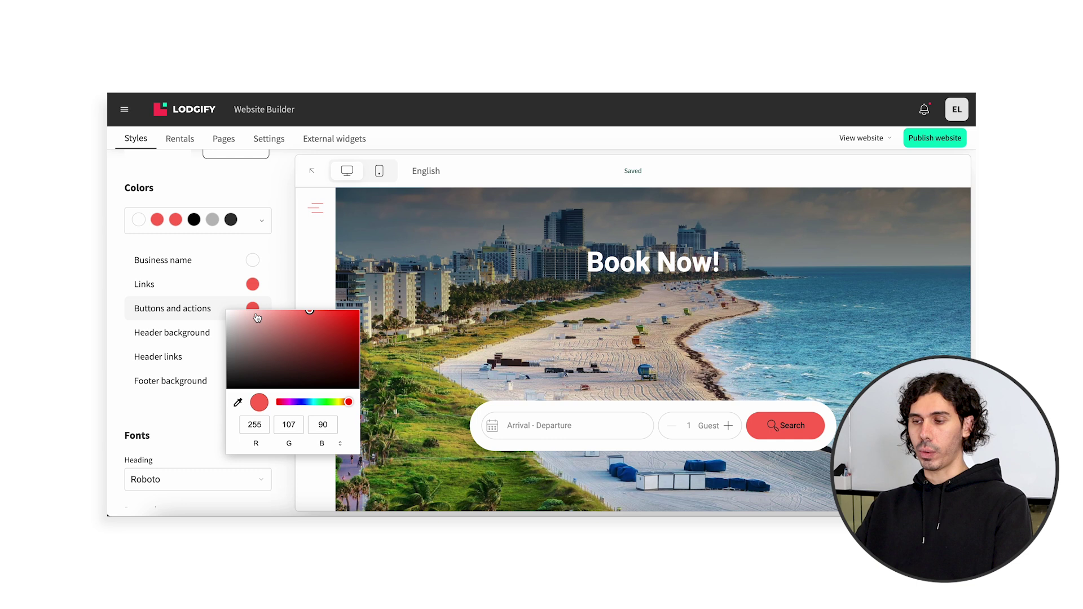
left_click(238, 403)
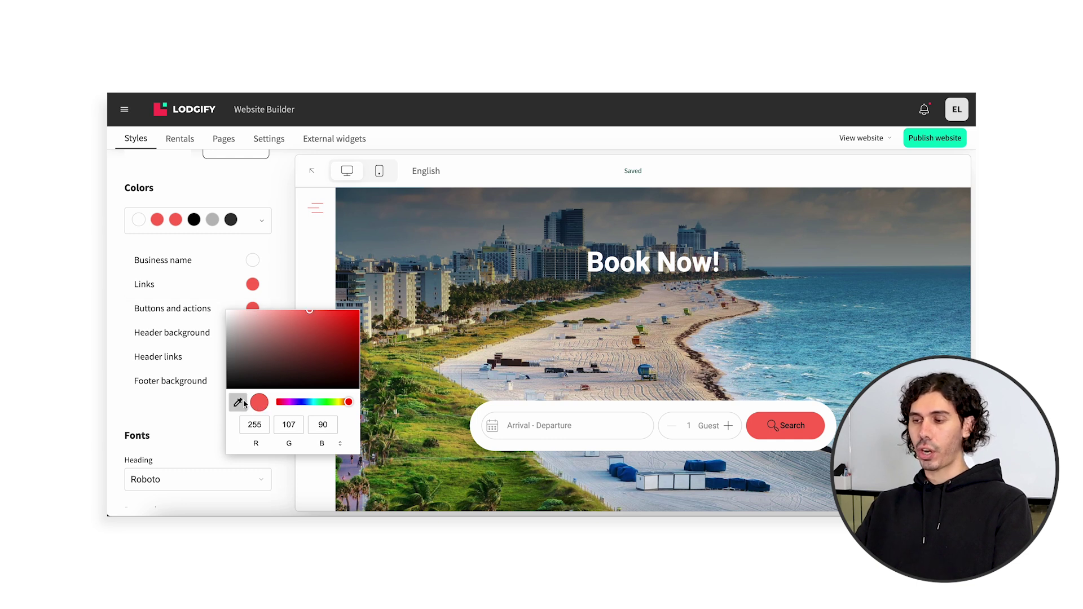
left_click(308, 367)
left_click(314, 356)
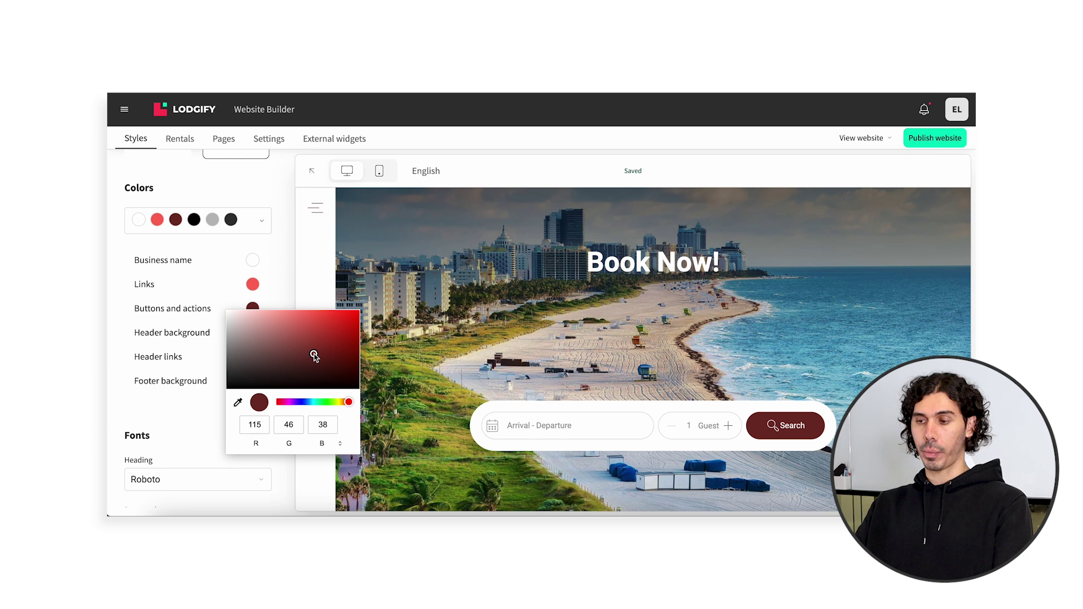
left_click(288, 303)
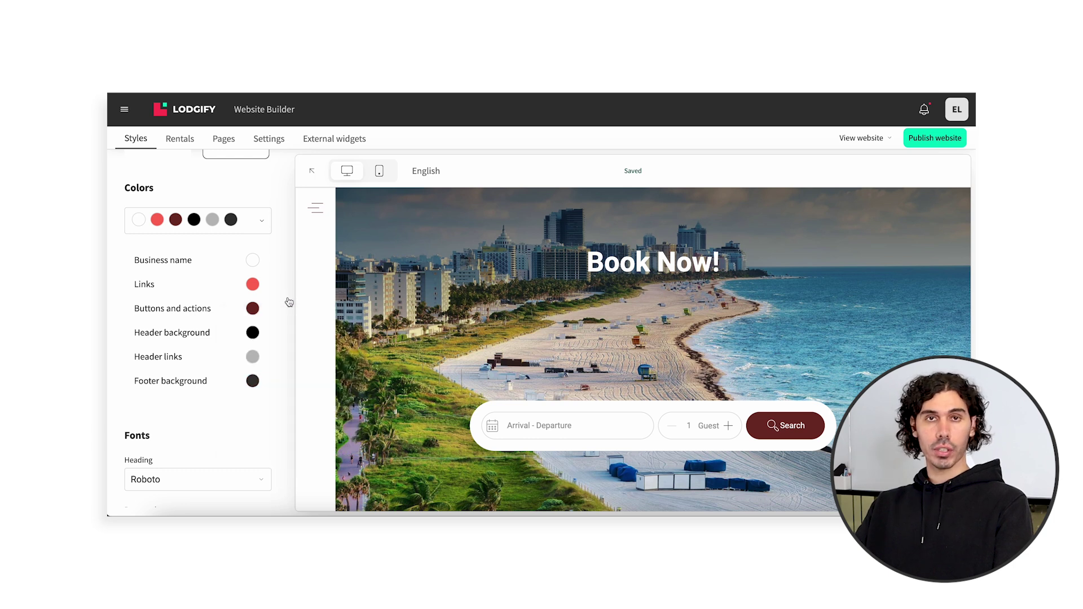
Step: Set the heading font to Fraktur and the paragraph font to Bonbon
scroll(270, 294, "down", 4)
left_click(239, 276)
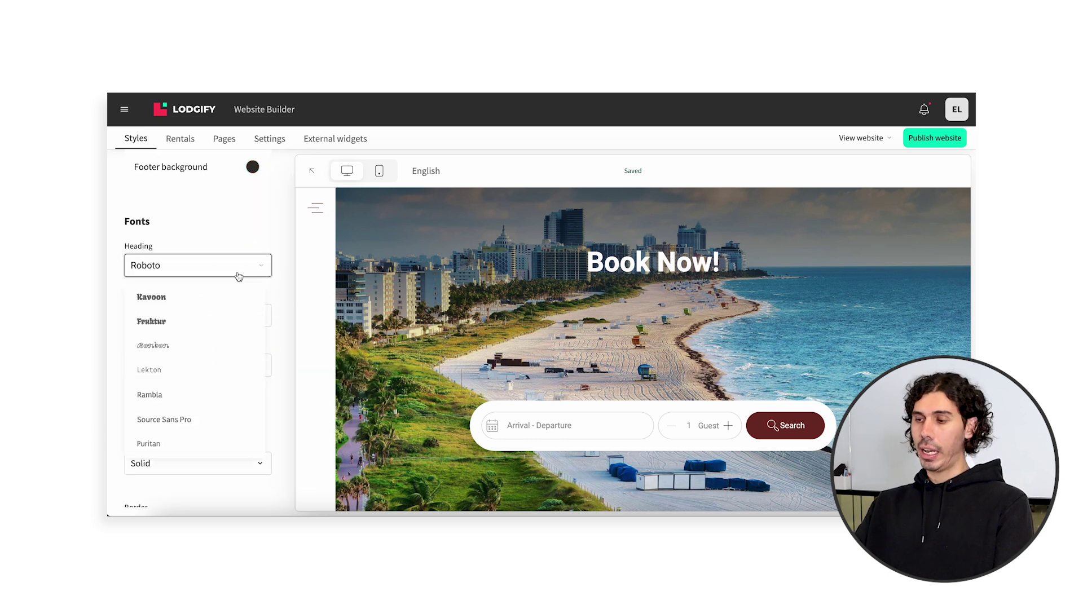
left_click(212, 322)
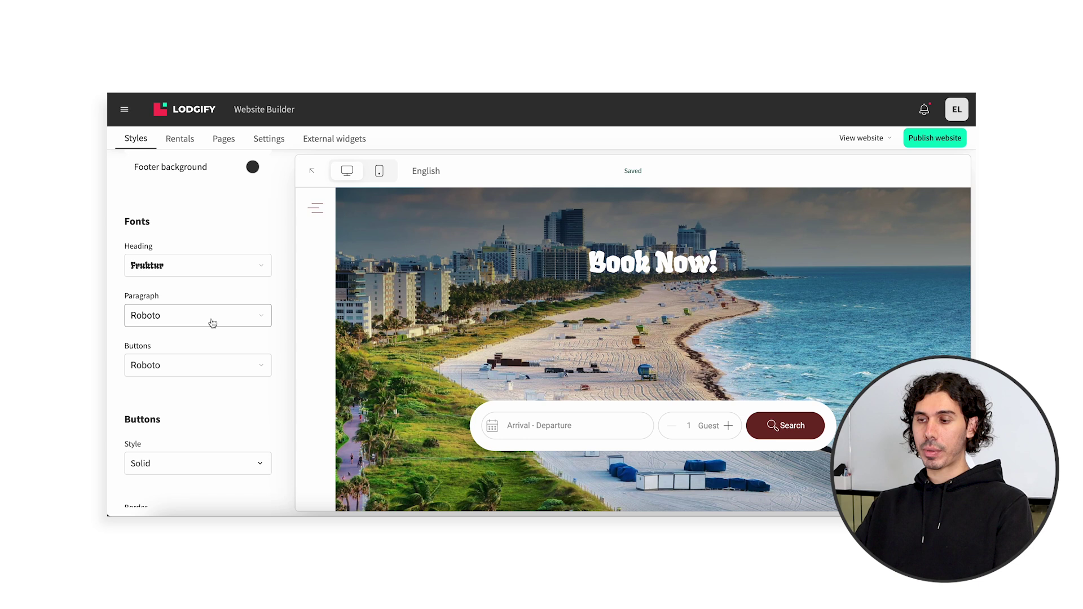
left_click(211, 320)
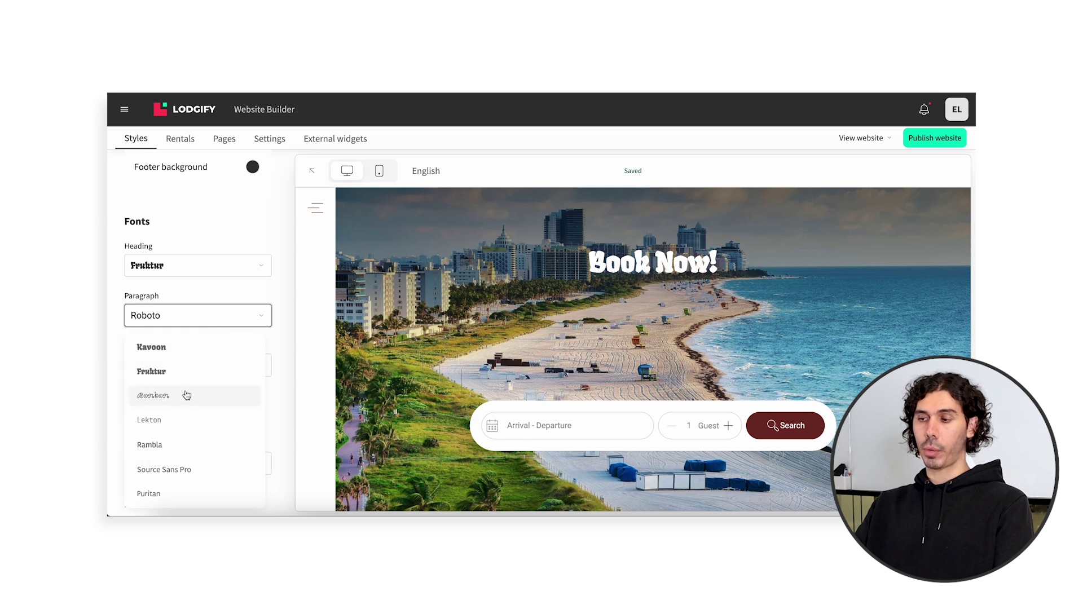
left_click(186, 395)
Step: Make the buttons Outlined with Sharp square corners
scroll(187, 391, "down", 2)
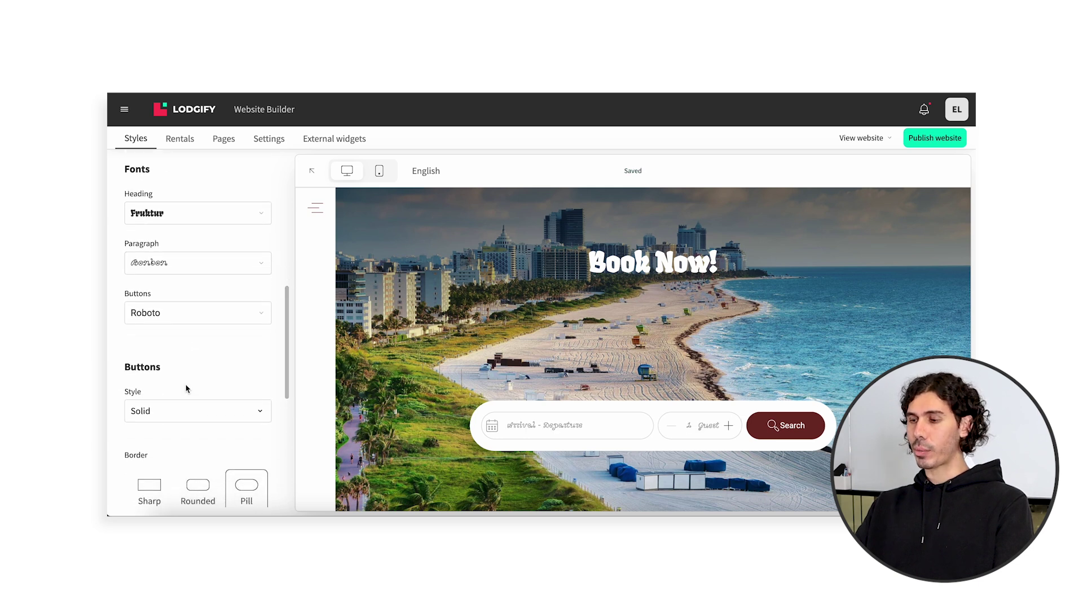
scroll(186, 389, "down", 4)
left_click(187, 313)
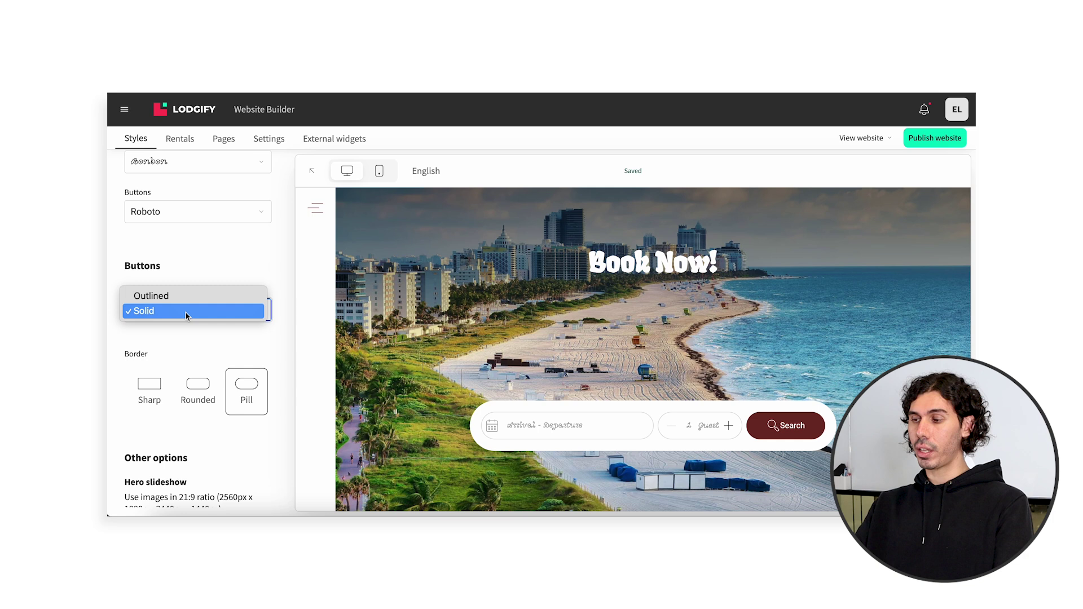
left_click(186, 303)
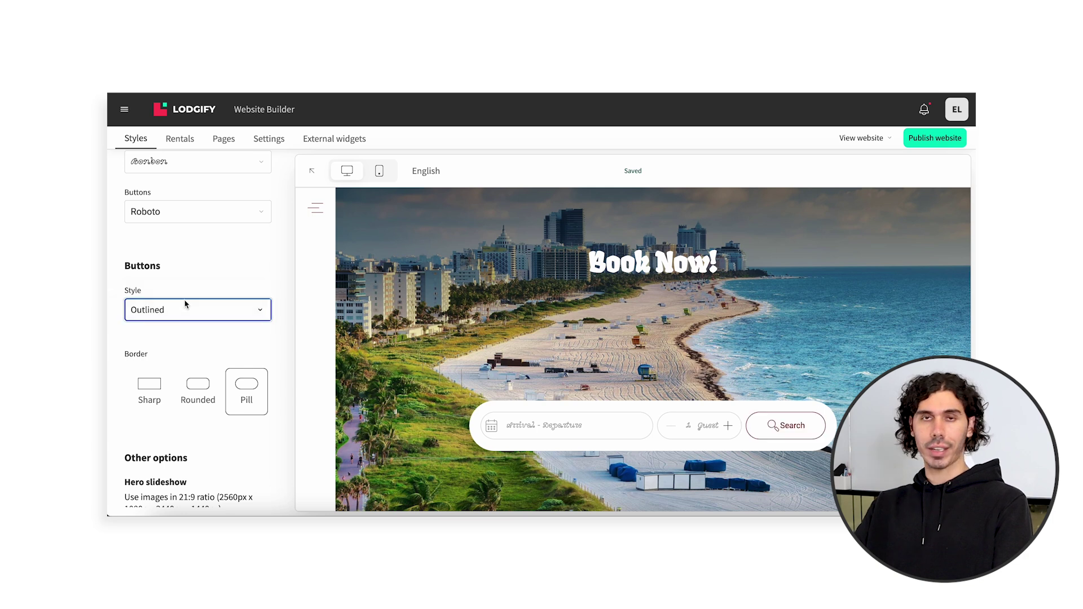
left_click(156, 386)
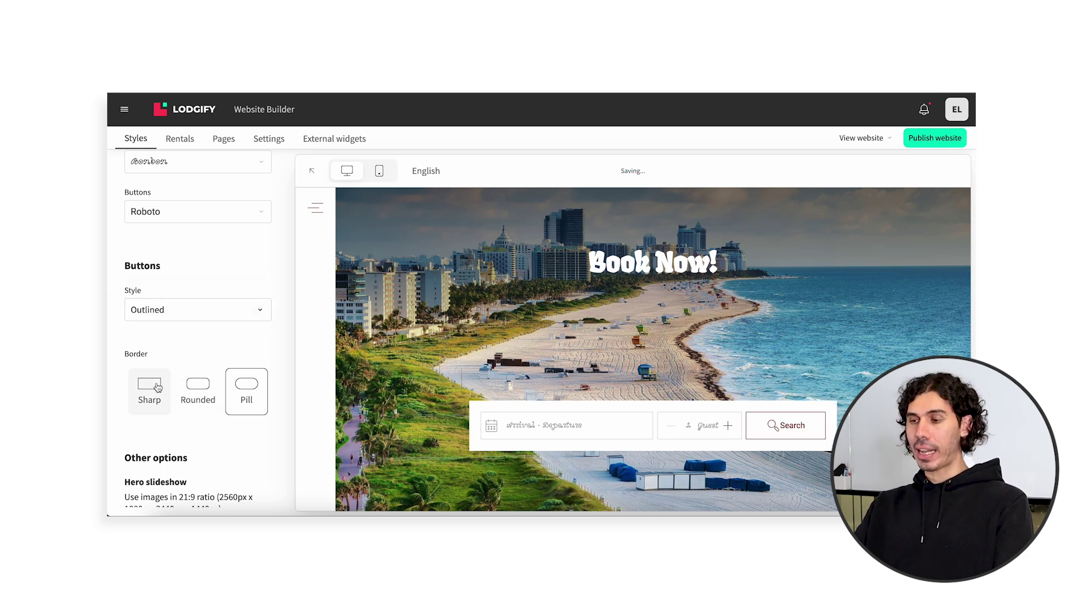
Step: Upload LODGIFYxTPS-34.jpg as a second hero slideshow image and advance the slideshow to show it
scroll(158, 387, "down", 4)
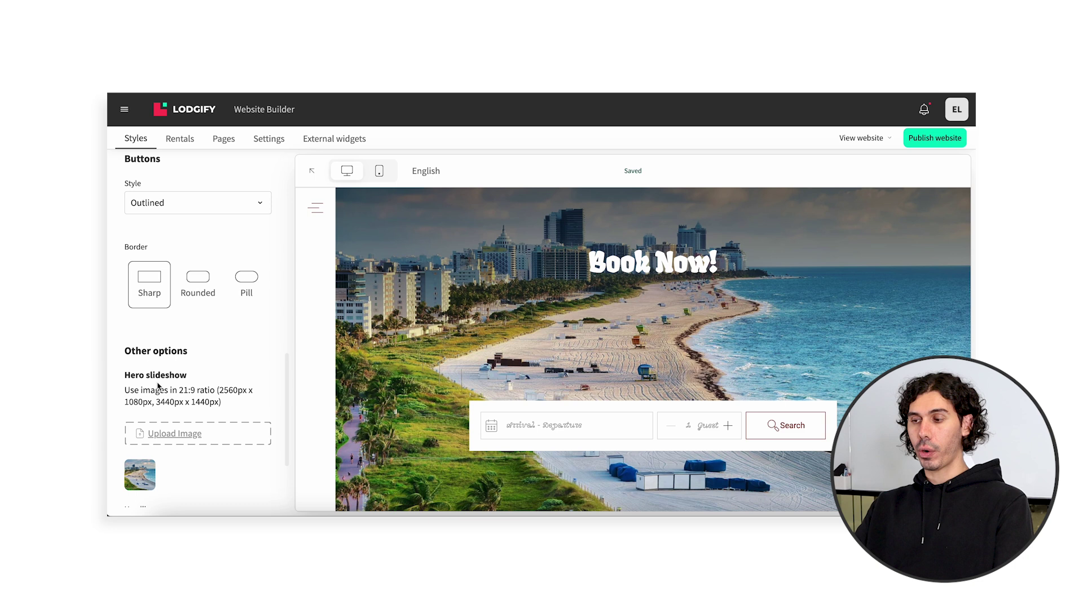
scroll(158, 387, "down", 1)
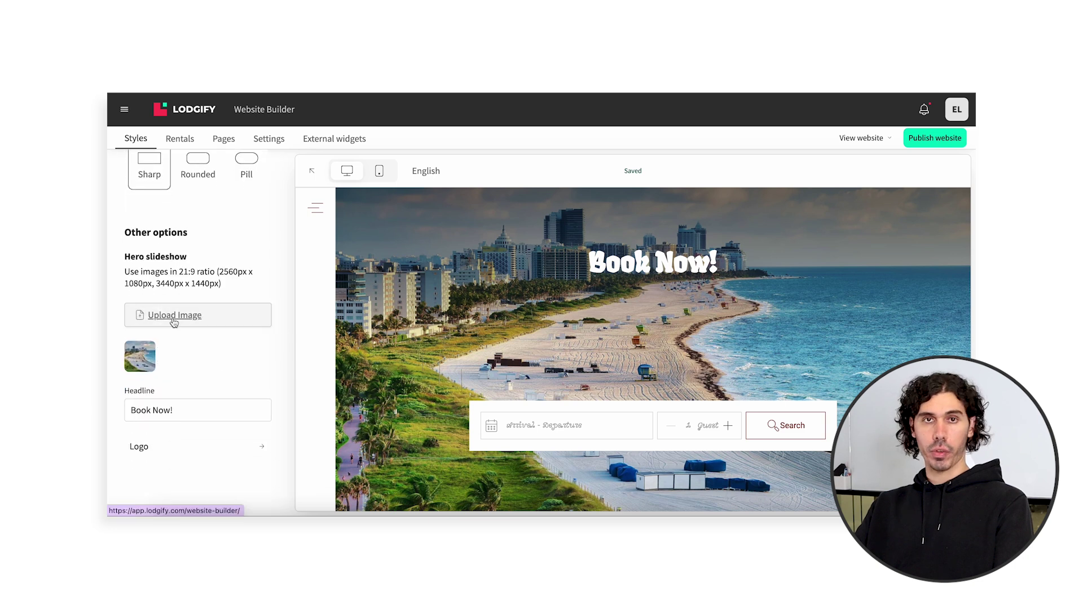
left_click(173, 318)
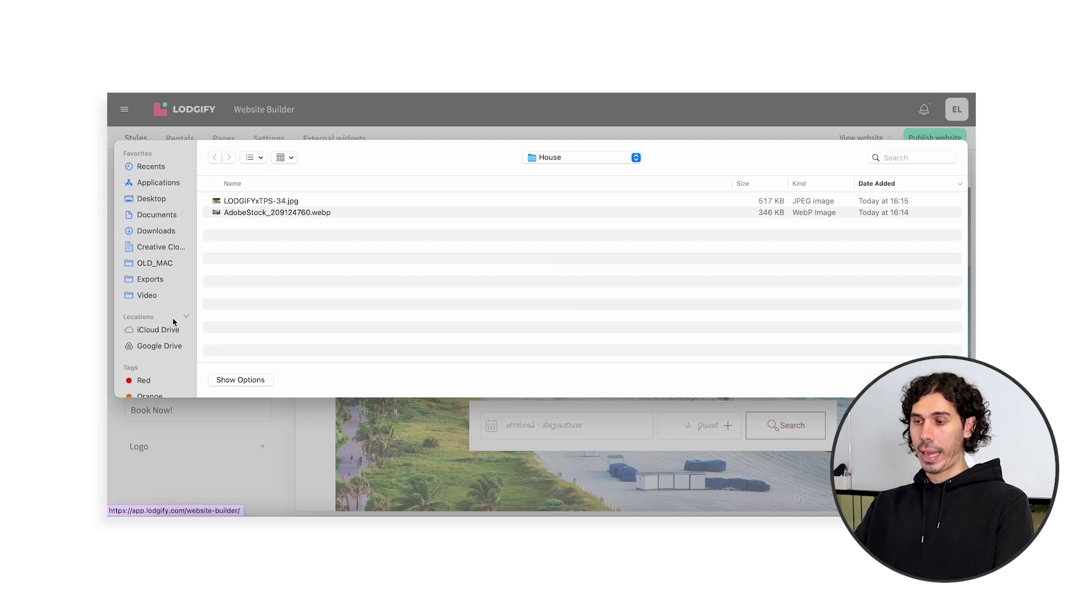
double_click(324, 202)
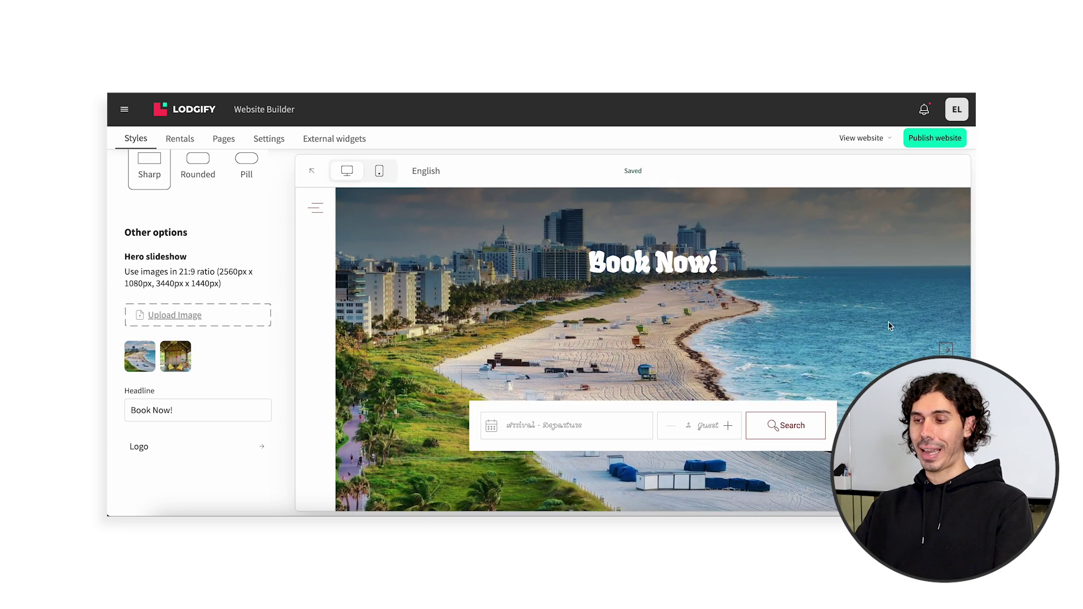
left_click(947, 349)
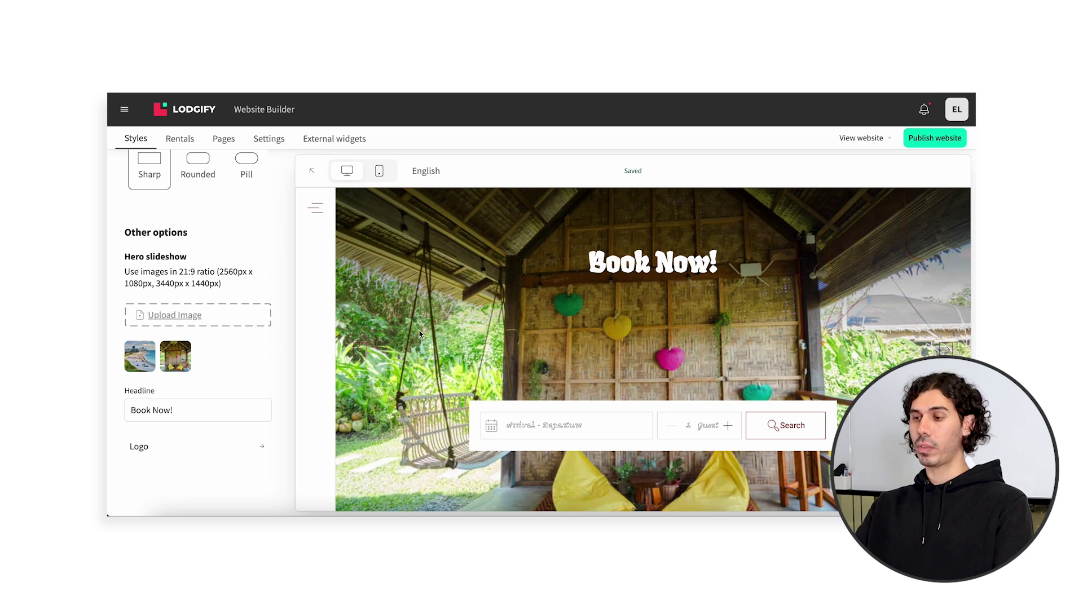
scroll(204, 466, "down", 1)
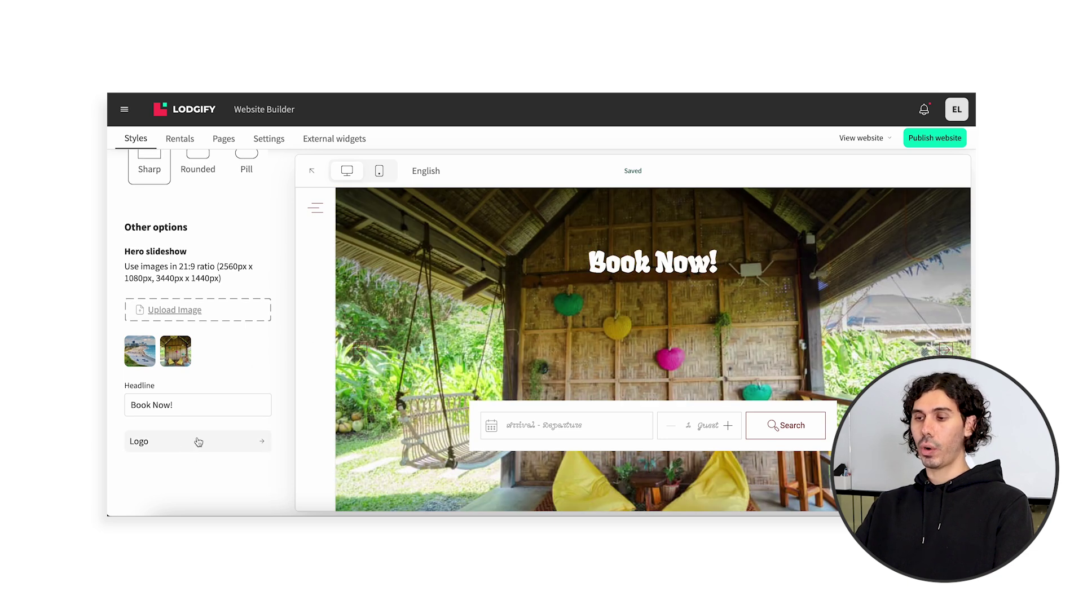
Step: Upload MIAMI SUNSHINE LOG.png as the site logo and resize it to 0.98x
left_click(199, 442)
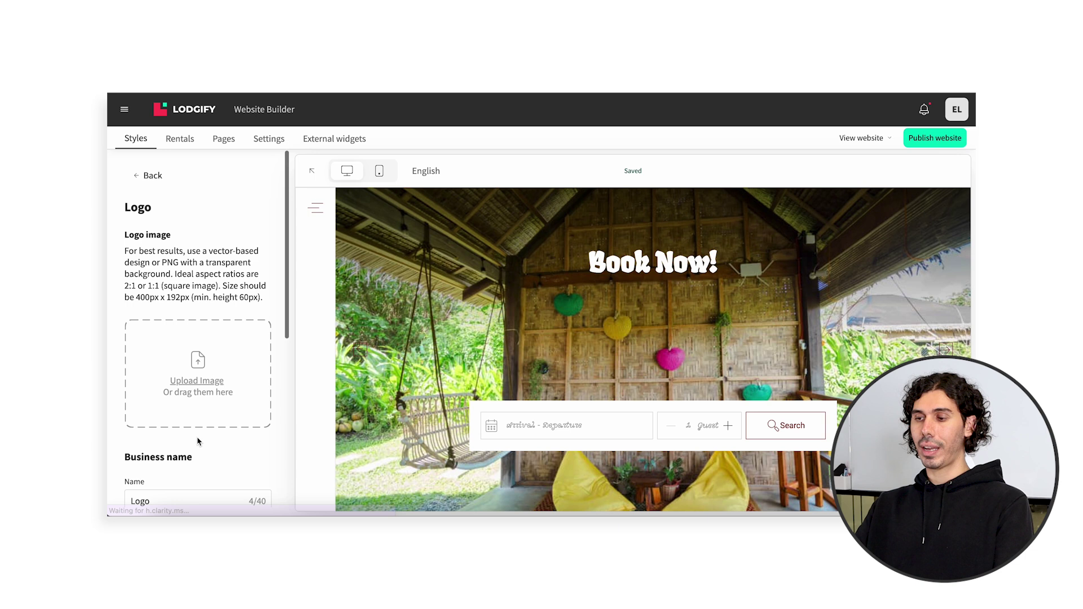
left_click(201, 395)
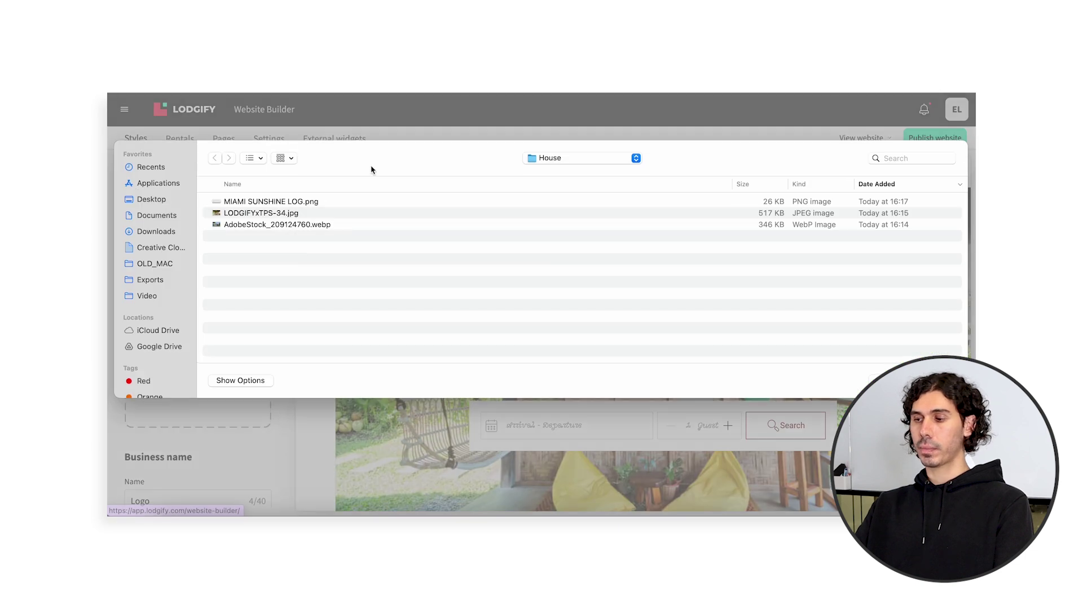
double_click(323, 201)
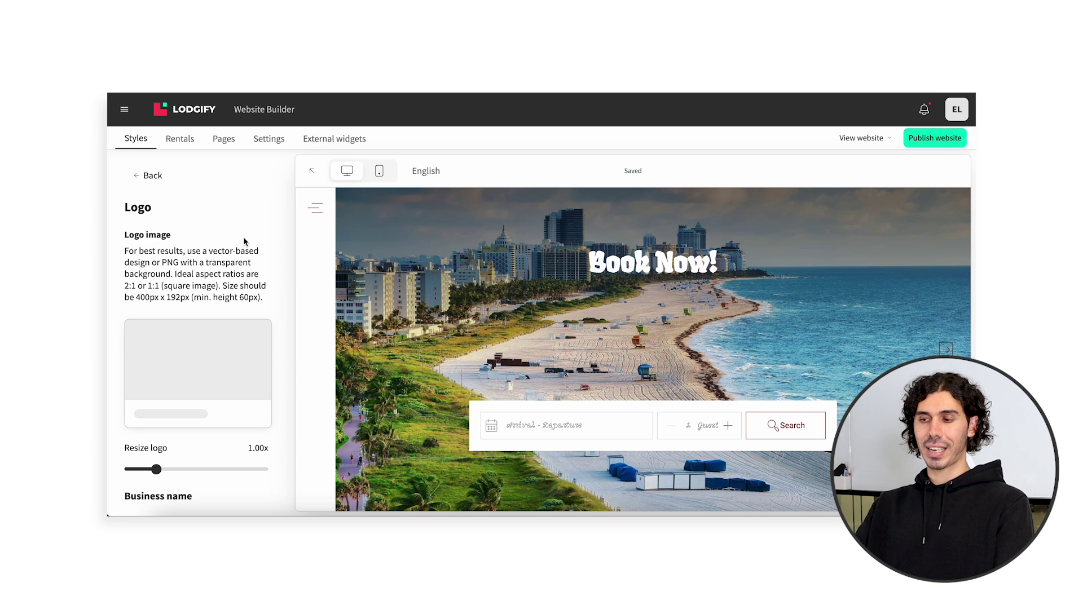
scroll(244, 237, "down", 3)
mouse_move(158, 359)
left_mouse_down()
mouse_move(186, 363)
mouse_move(154, 364)
left_mouse_up()
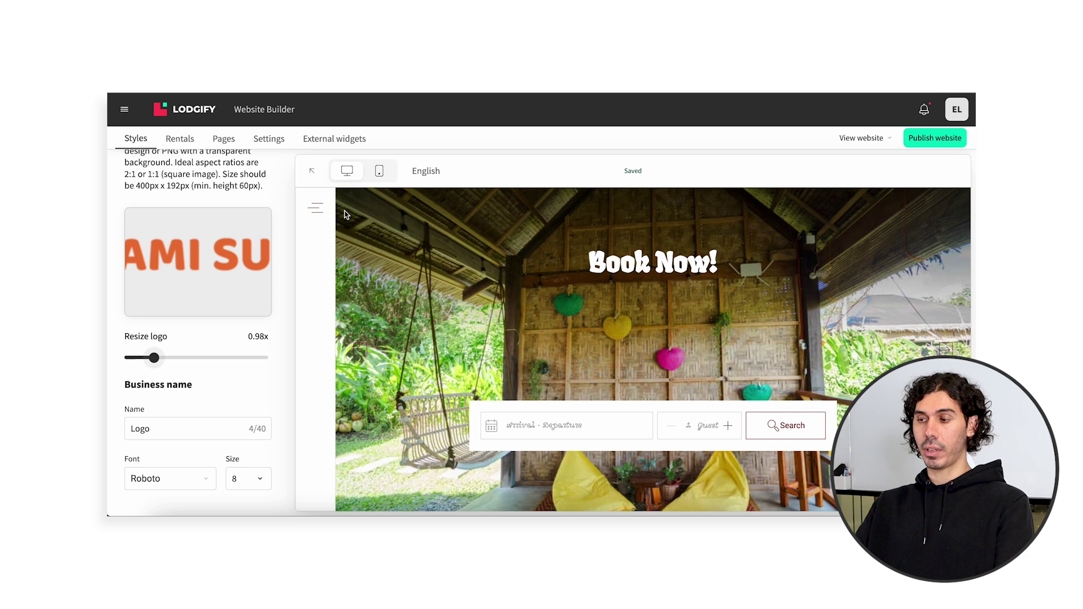
scroll(267, 287, "down", 2)
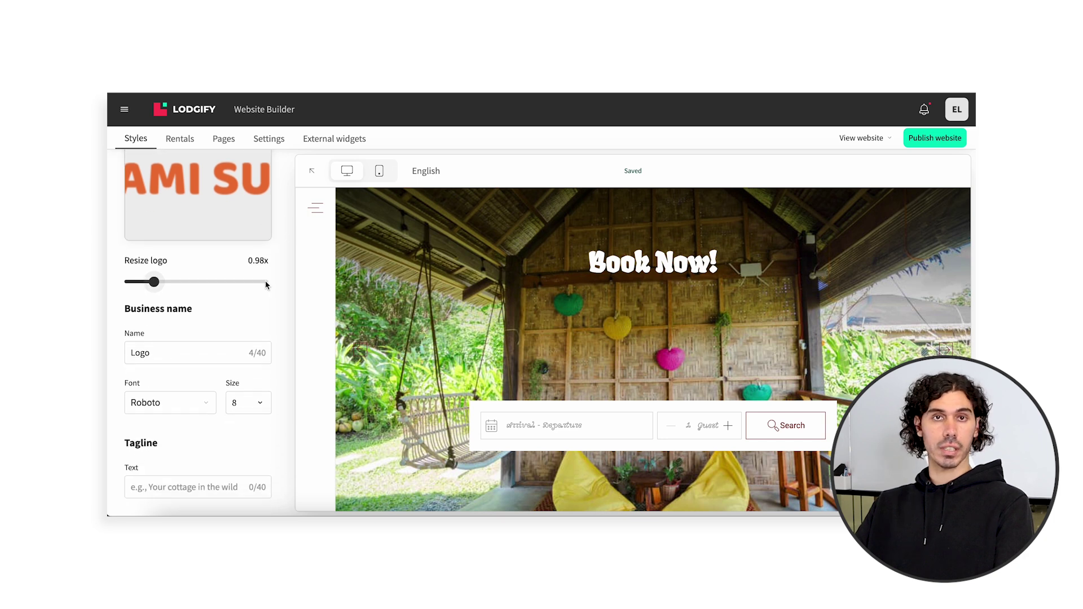
Step: Replace the business name 'Logo' with 'Miami Sunrise'
scroll(156, 349, "up", 1)
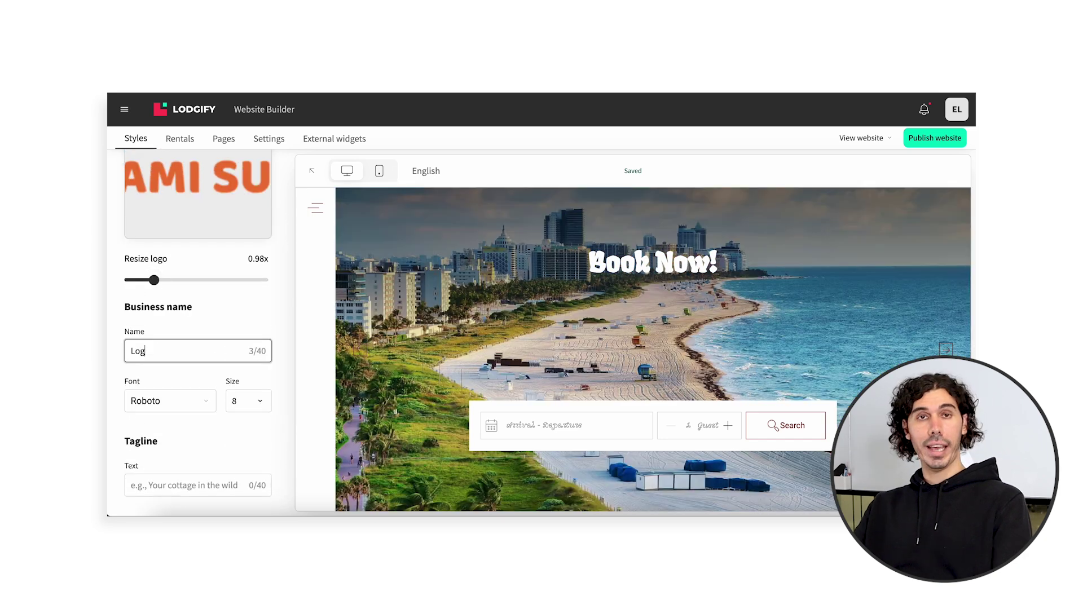
key("BackSpace")
type("Miami")
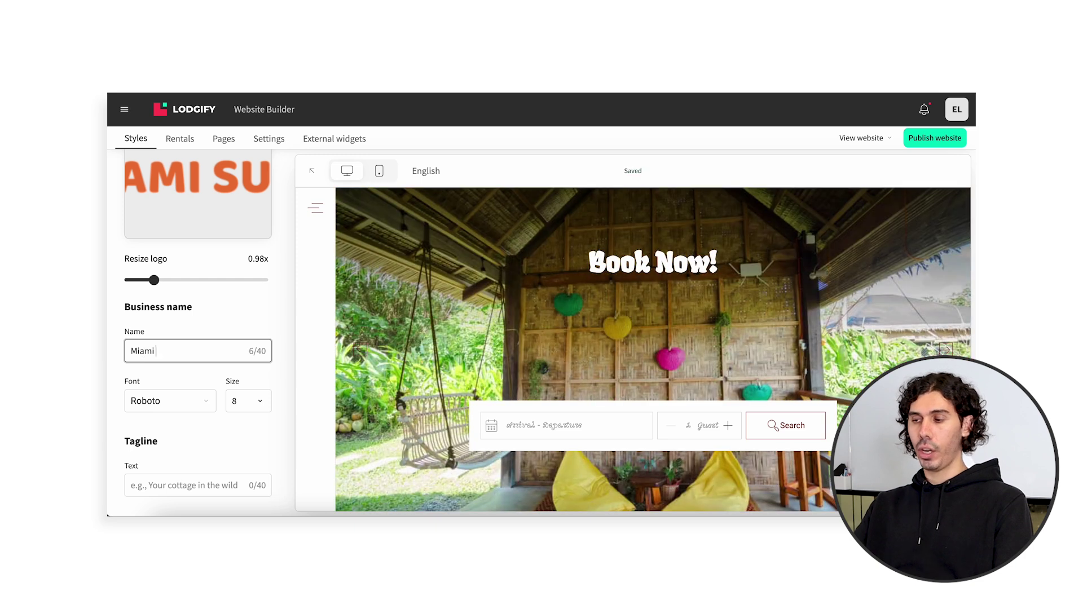
type(" Sunrise")
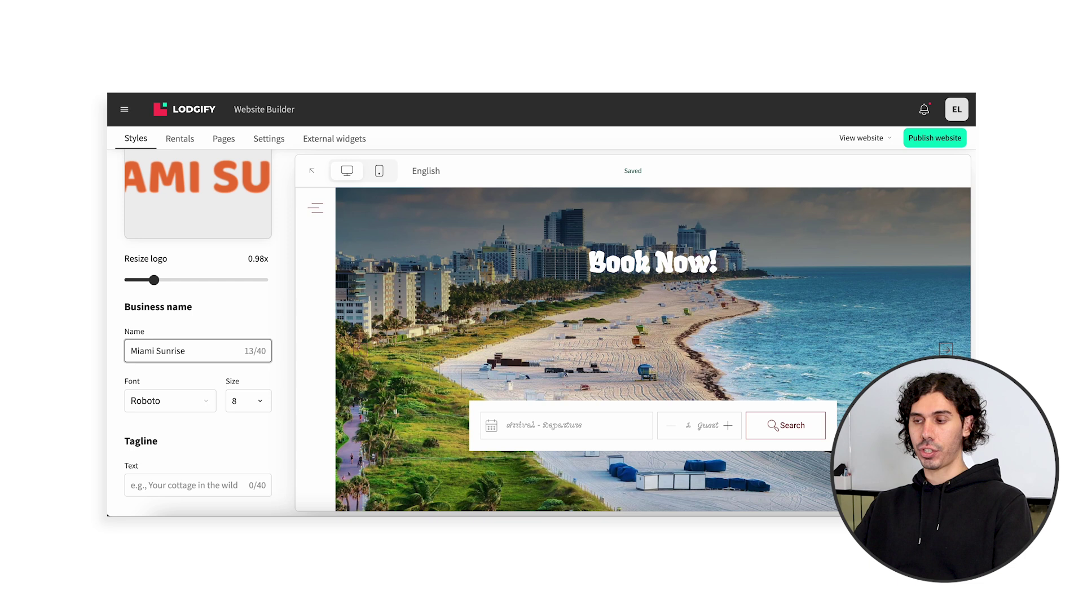
scroll(197, 327, "down", 1)
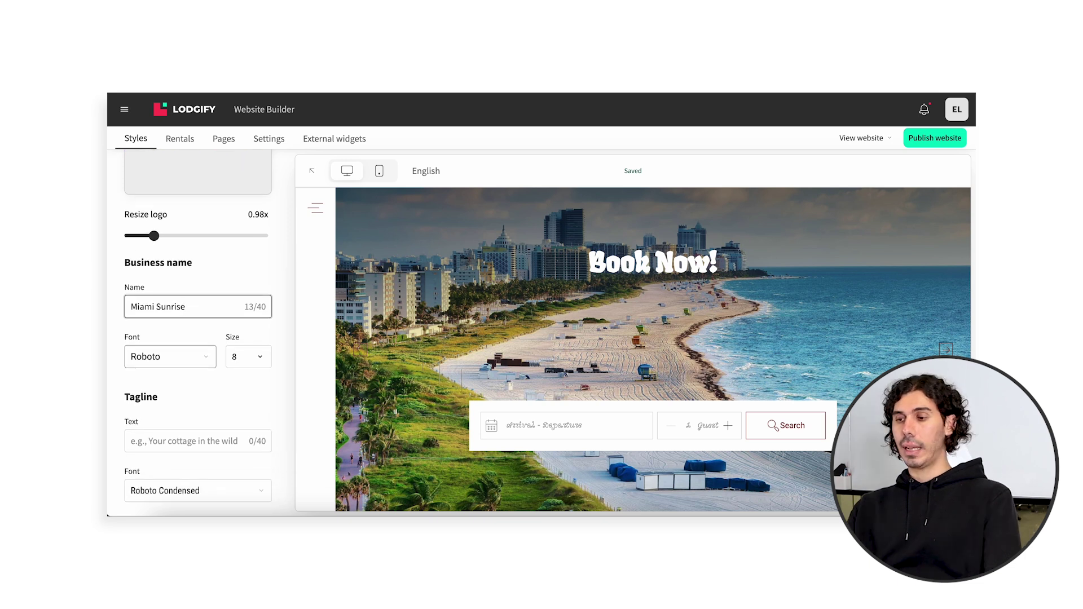
Step: Enter 'Your adventure begins!' in the Tagline text field
scroll(176, 323, "down", 3)
left_click(177, 324)
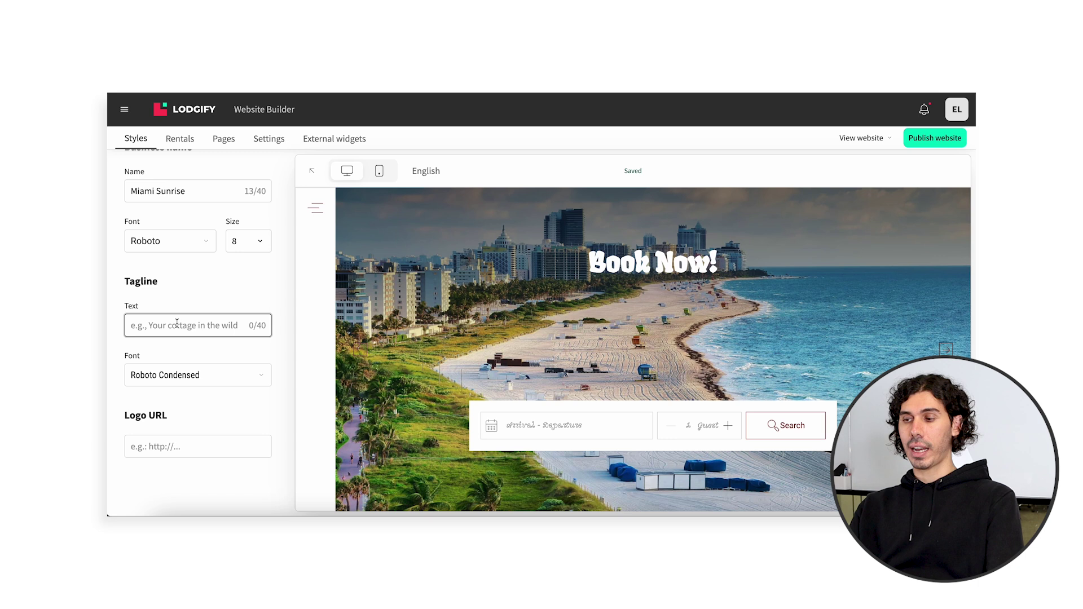
type("Your adventure begins!")
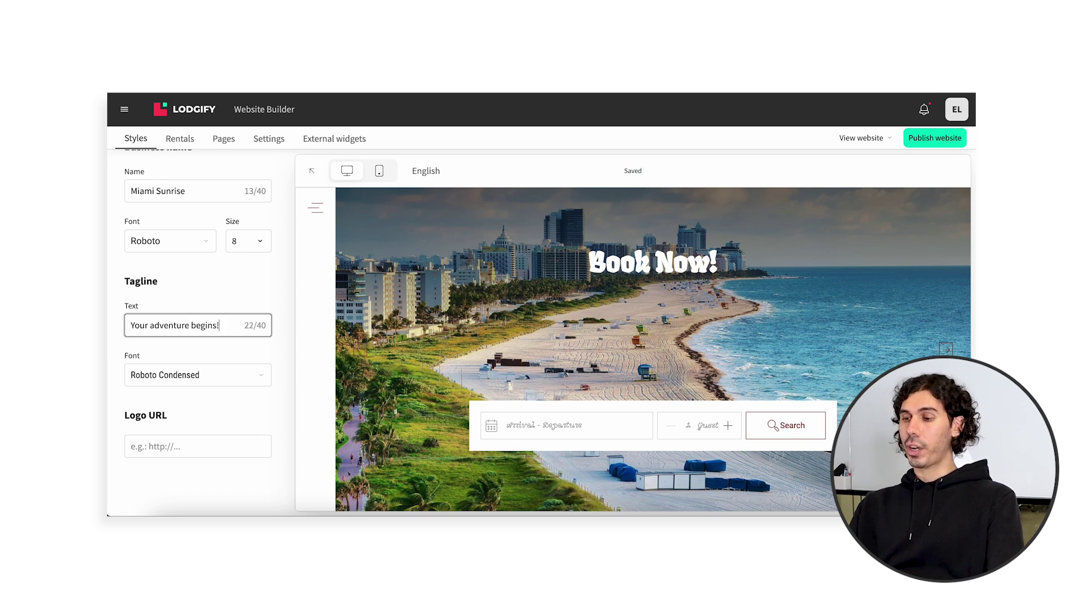
scroll(197, 333, "down", 1)
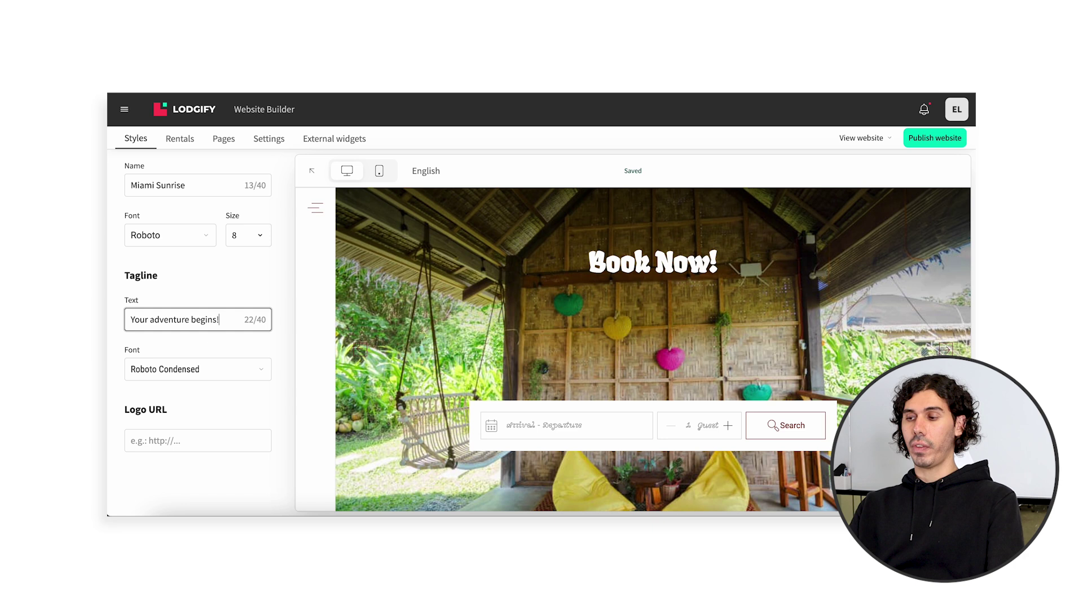
left_click(167, 440)
type("htt")
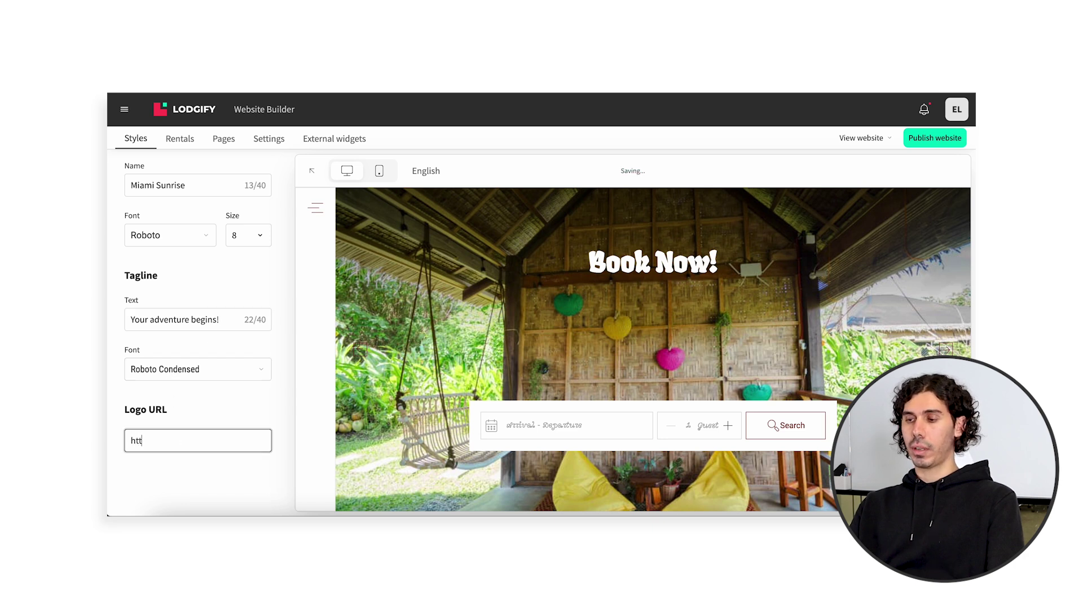
type("ps:/")
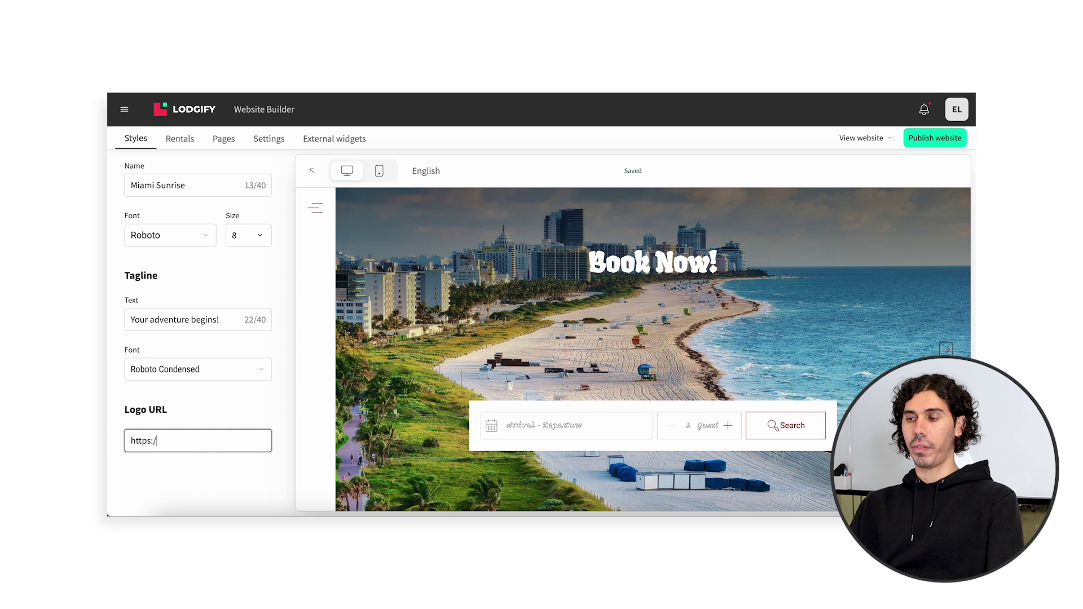
type("/miami.sunrise")
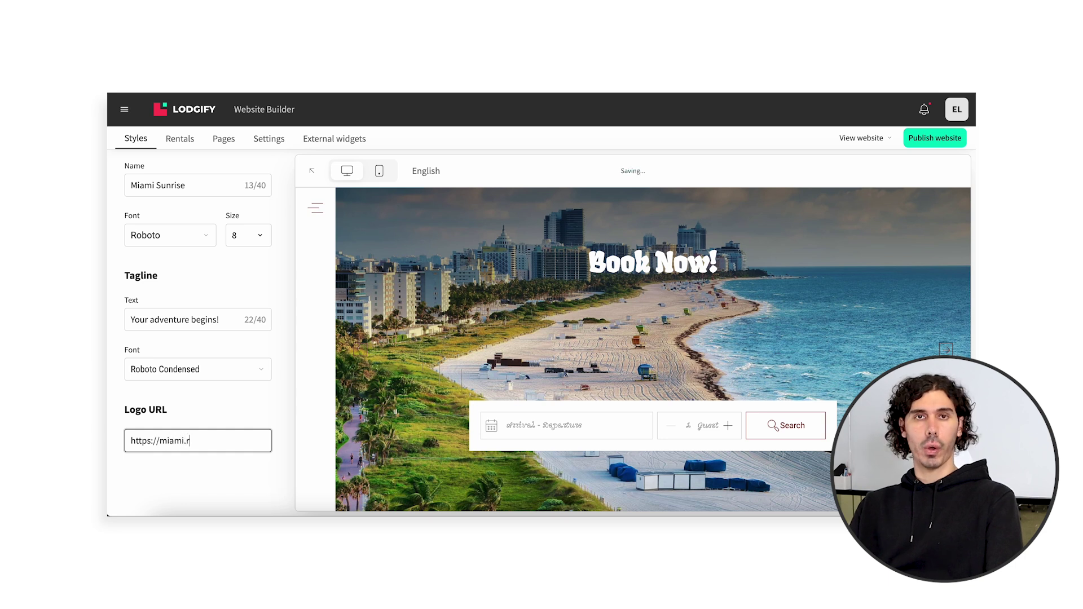
type(".com/")
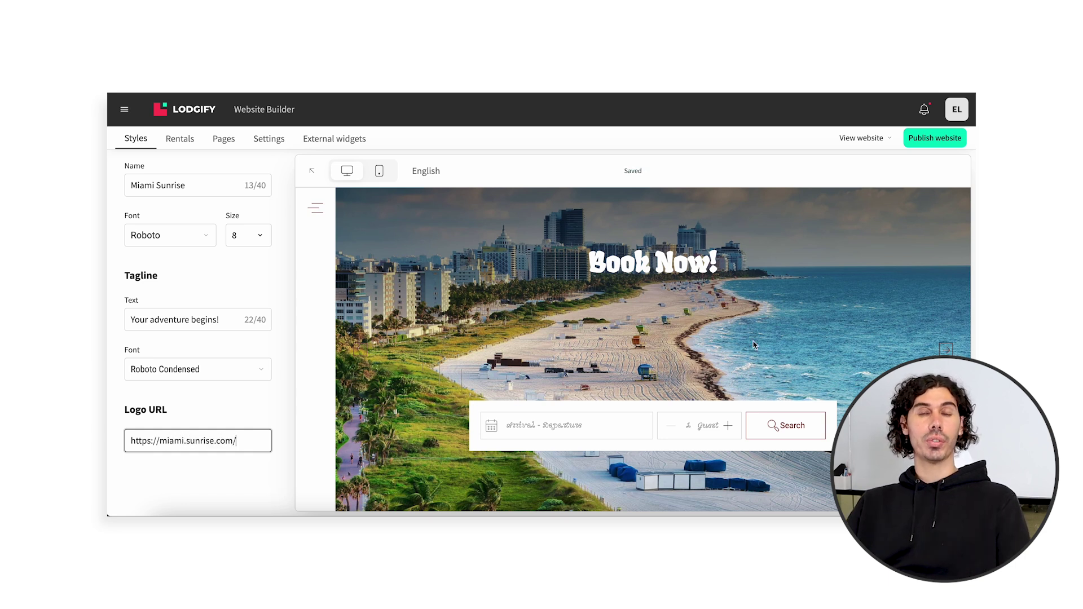
left_click(863, 139)
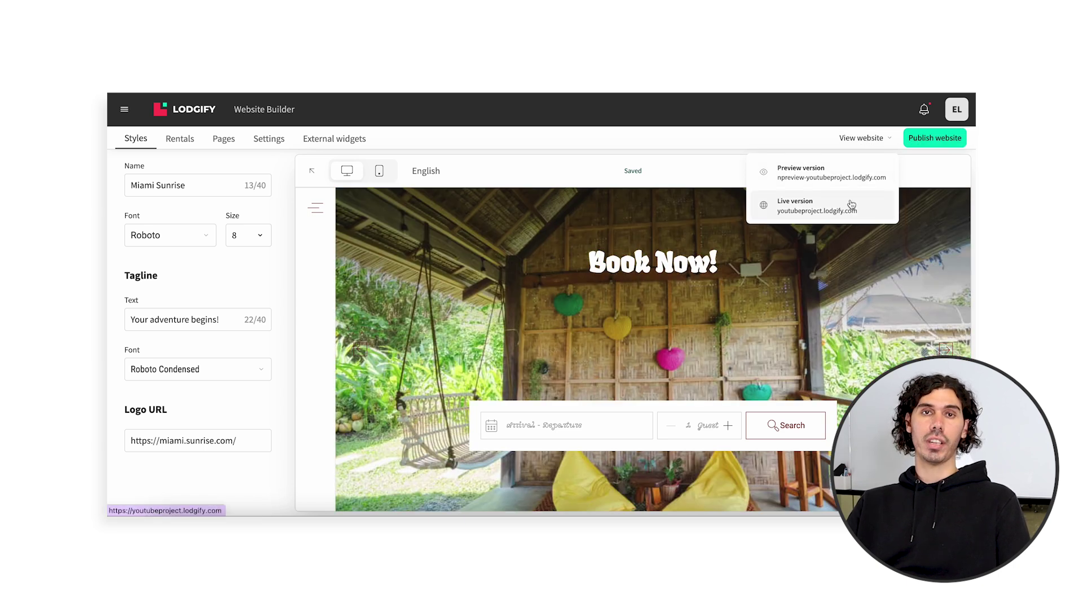
Step: Start publishing the styled site to youtubeproject.lodgify.com with the Publish website button
left_click(918, 141)
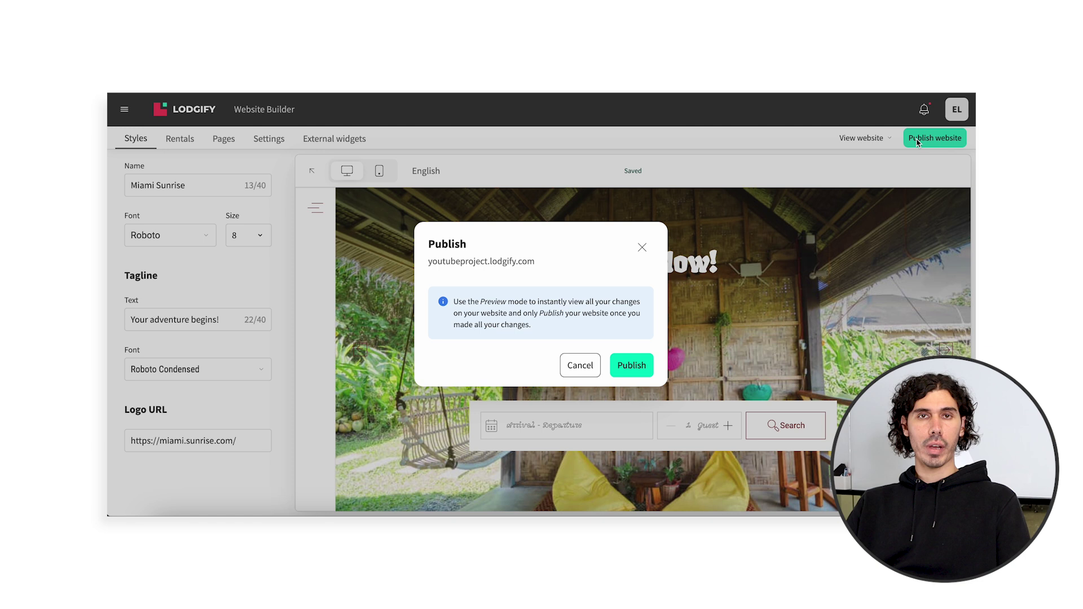